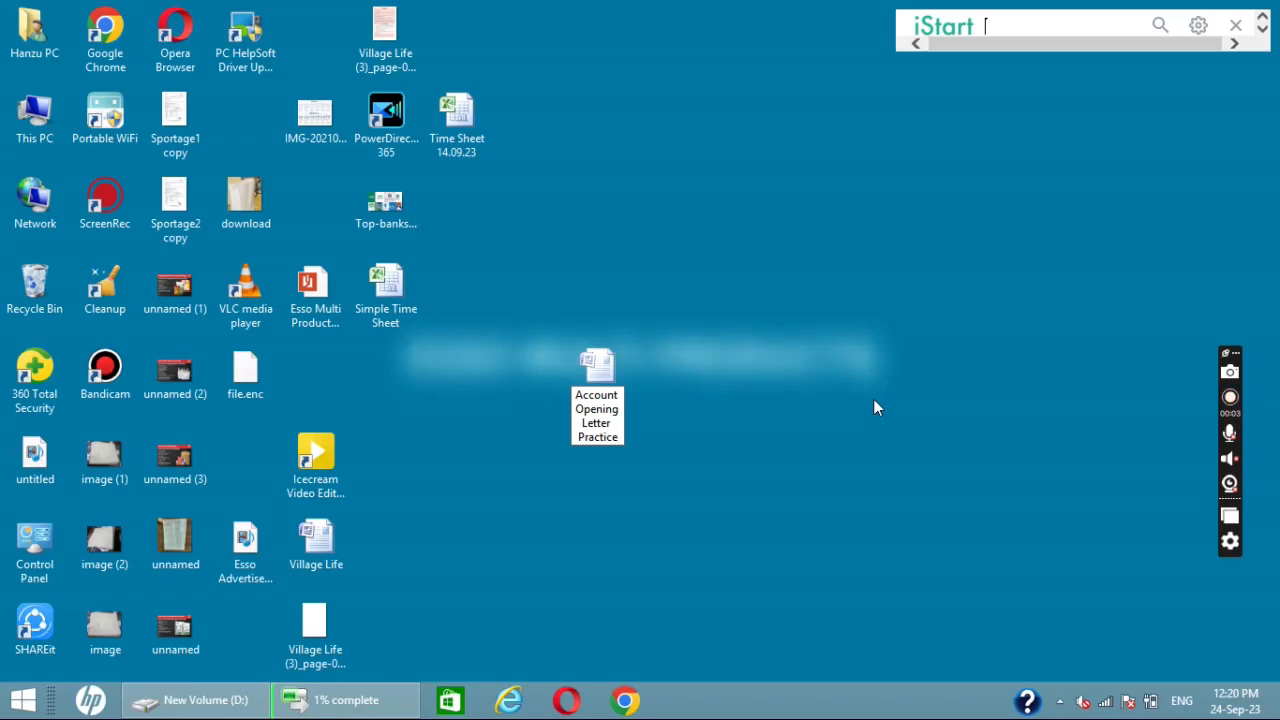
- Open the Account Opening Letter Practice document in Word and set its top page margin to 1.75 inches
{"action": "key", "text": "Return"}
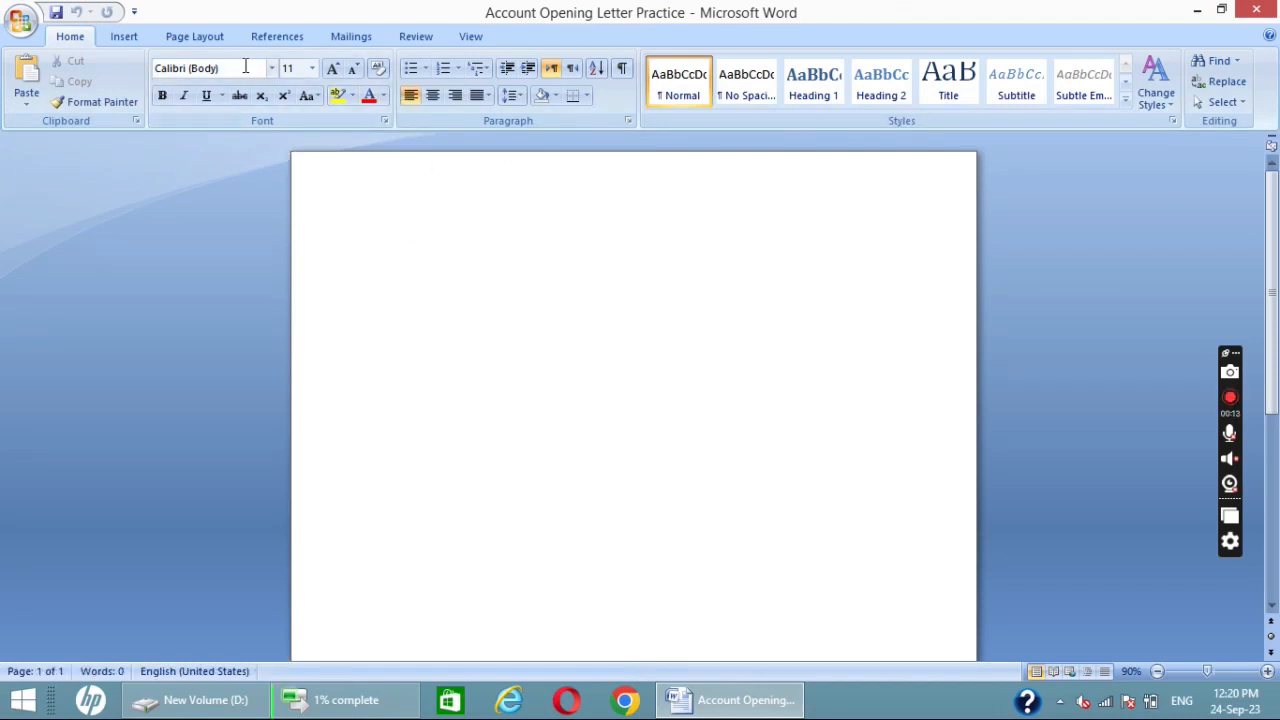
{"action": "left_click", "coordinate": [195, 38]}
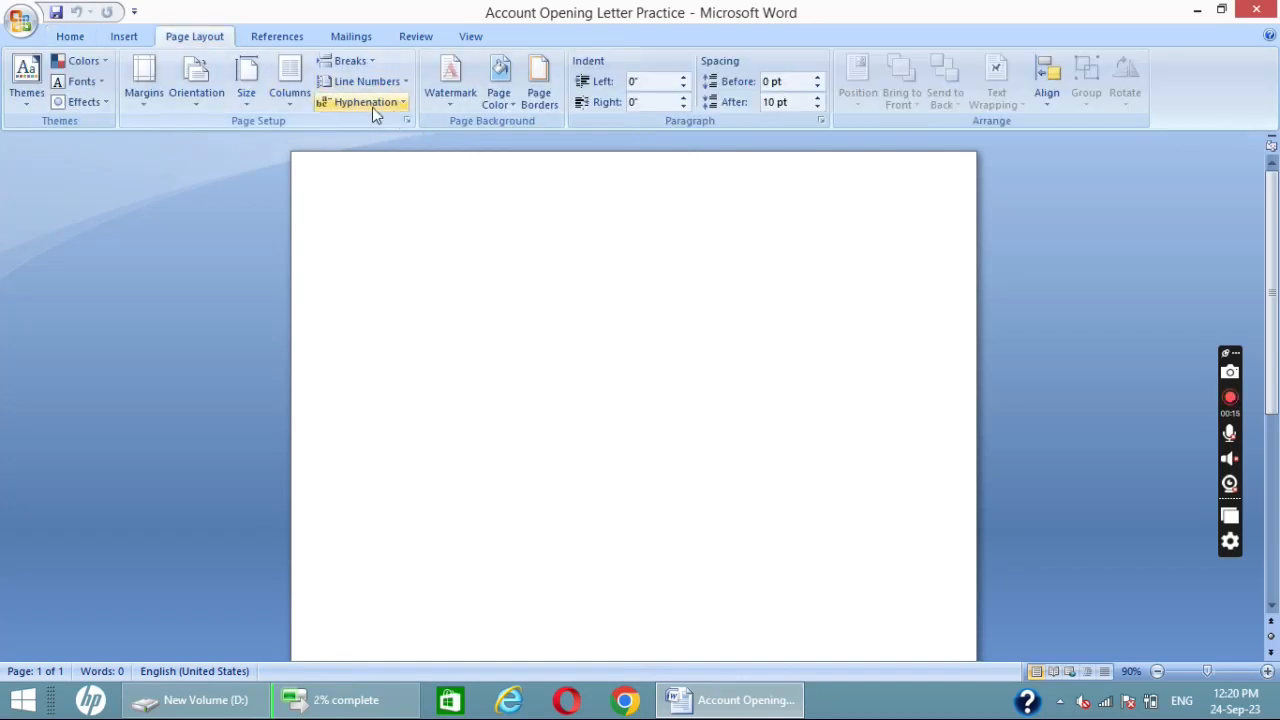
{"action": "left_click", "coordinate": [407, 120]}
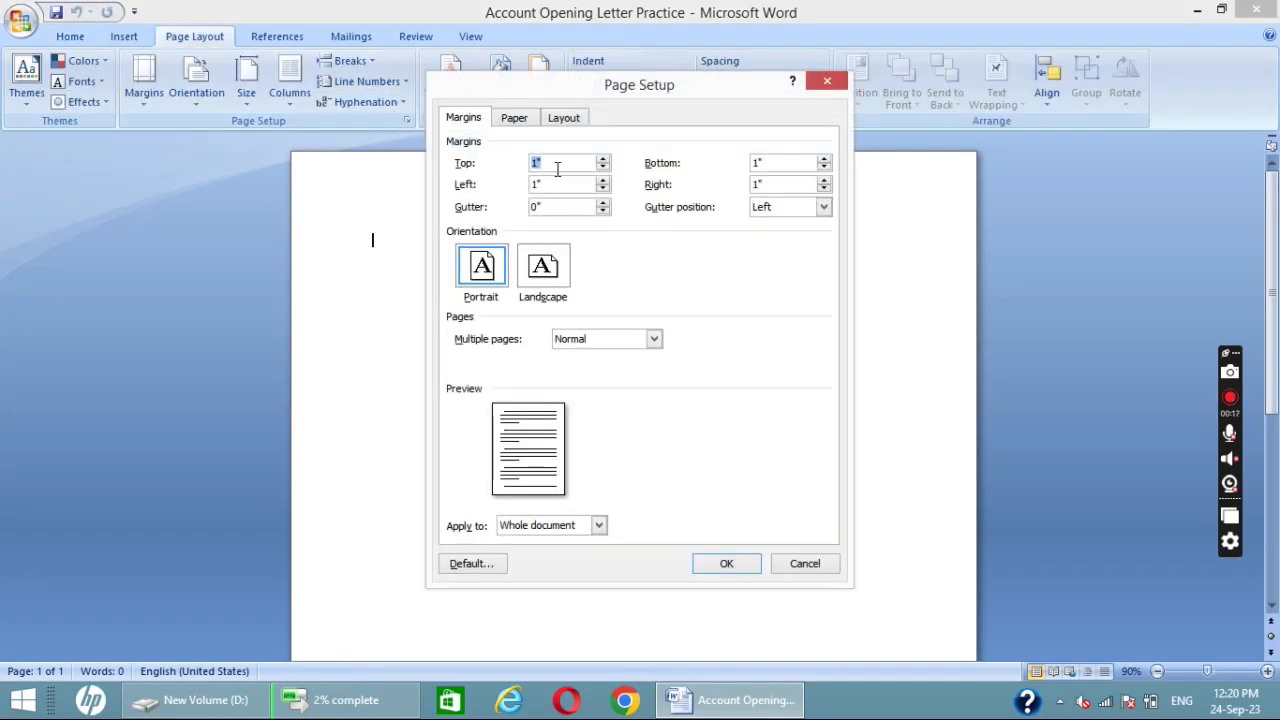
{"action": "type", "text": "1.75"}
{"action": "left_click", "coordinate": [726, 563]}
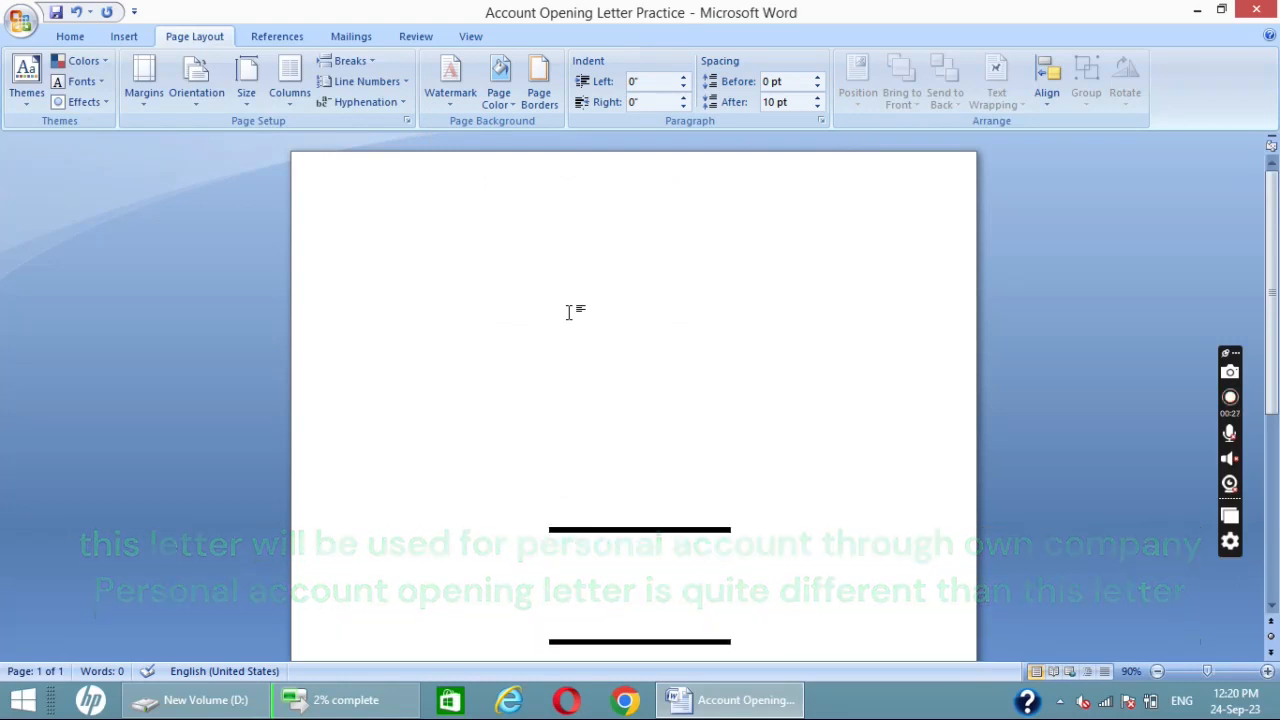
- Enter the reference line "Reference D:// 2023/09/1/01" at the start of the letter
{"action": "type", "text": "Referenc"}
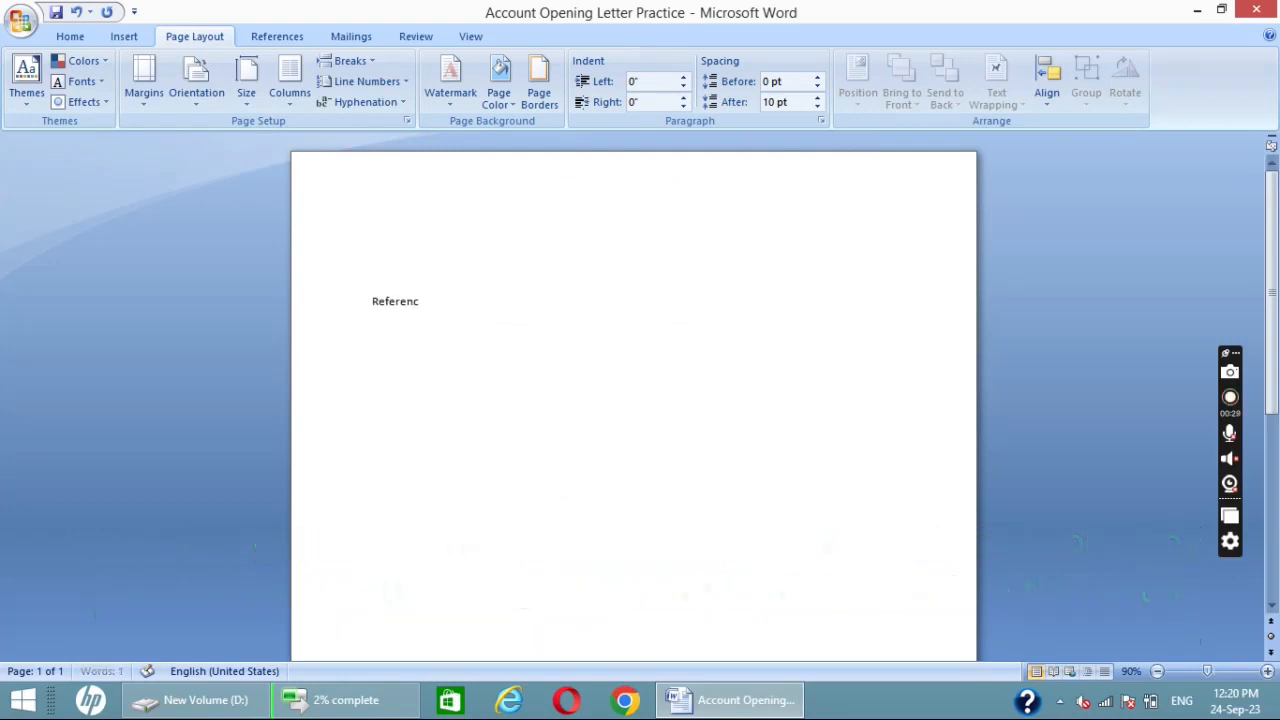
{"action": "type", "text": "e D://"}
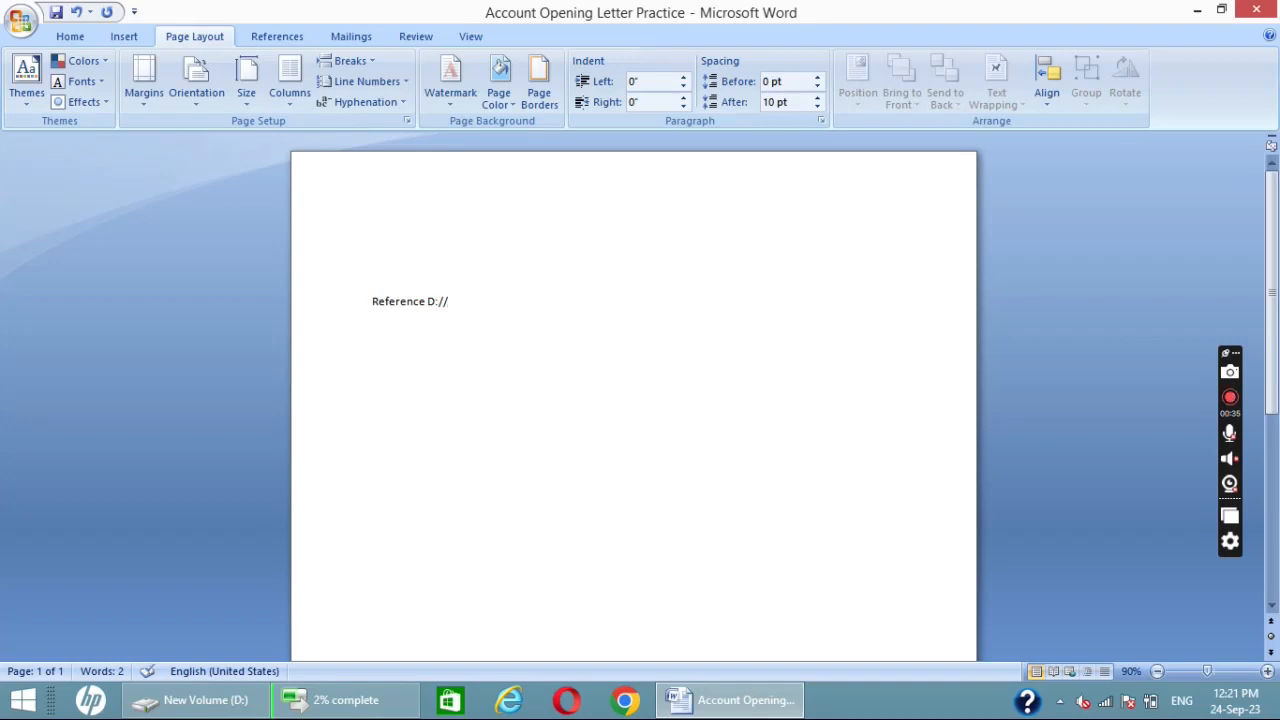
{"action": "type", "text": " 2023/09/"}
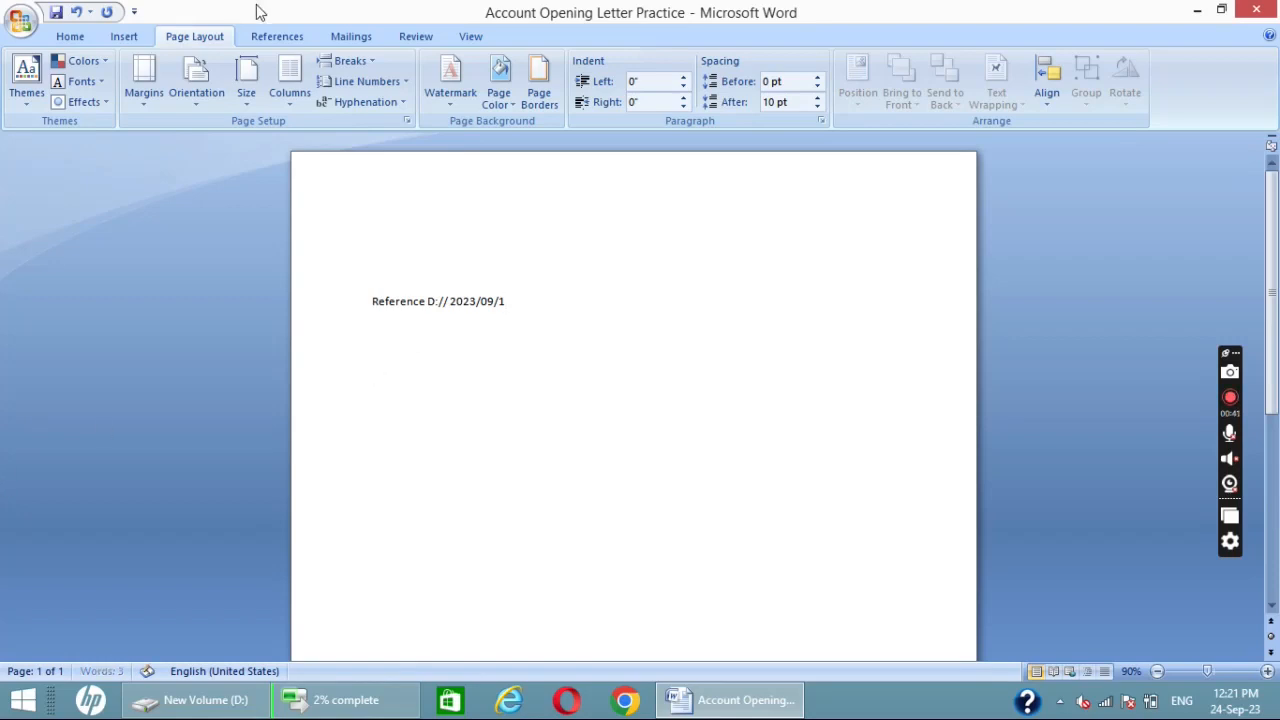
{"action": "type", "text": "1/0"}
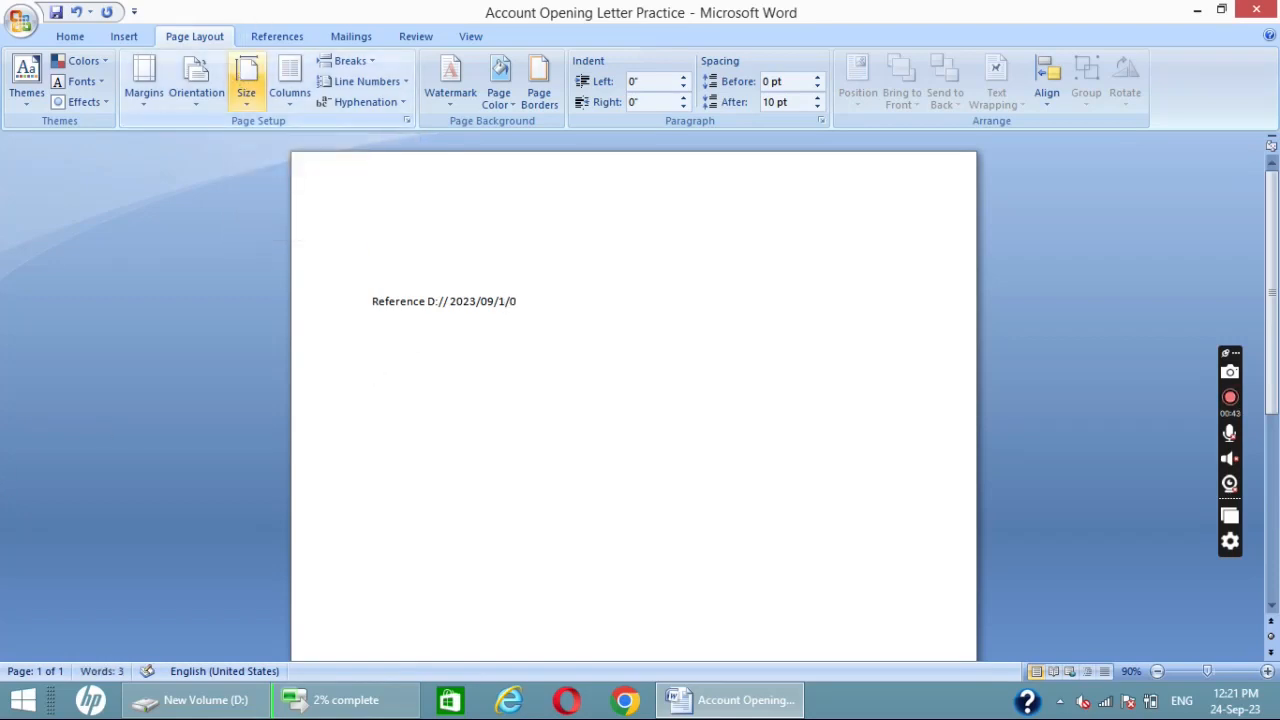
- Add the date "January 01, 2023." at the far end of the reference line, spaced with tabs
{"action": "key", "text": "Tab"}
{"action": "key", "text": "Tab"}
{"action": "key", "text": "Tab"}
{"action": "key", "text": "Tab"}
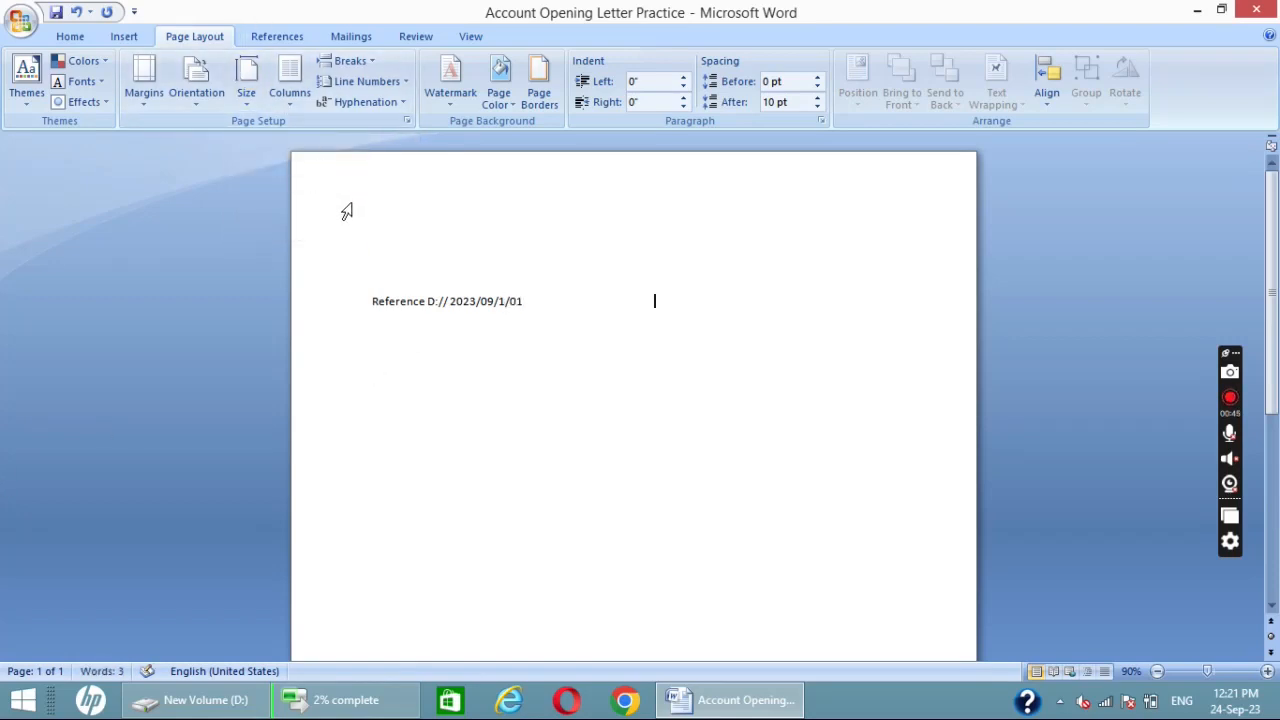
{"action": "key", "text": "Tab"}
{"action": "key", "text": "Tab"}
{"action": "key", "text": "Tab"}
{"action": "type", "text": "January 01, 2023."}
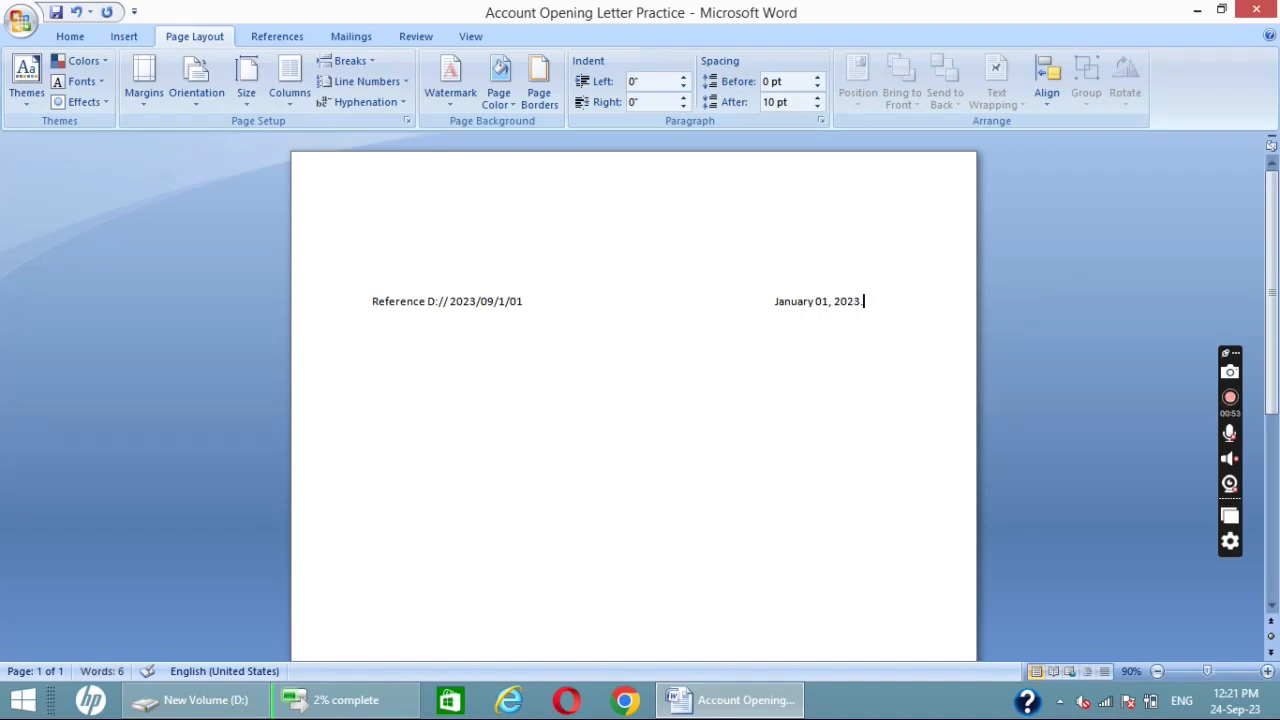
- Replace the date on the reference line with "Date : 01/01/2023."
{"action": "left_click_drag", "start_coordinate": [889, 298], "coordinate": [776, 302]}
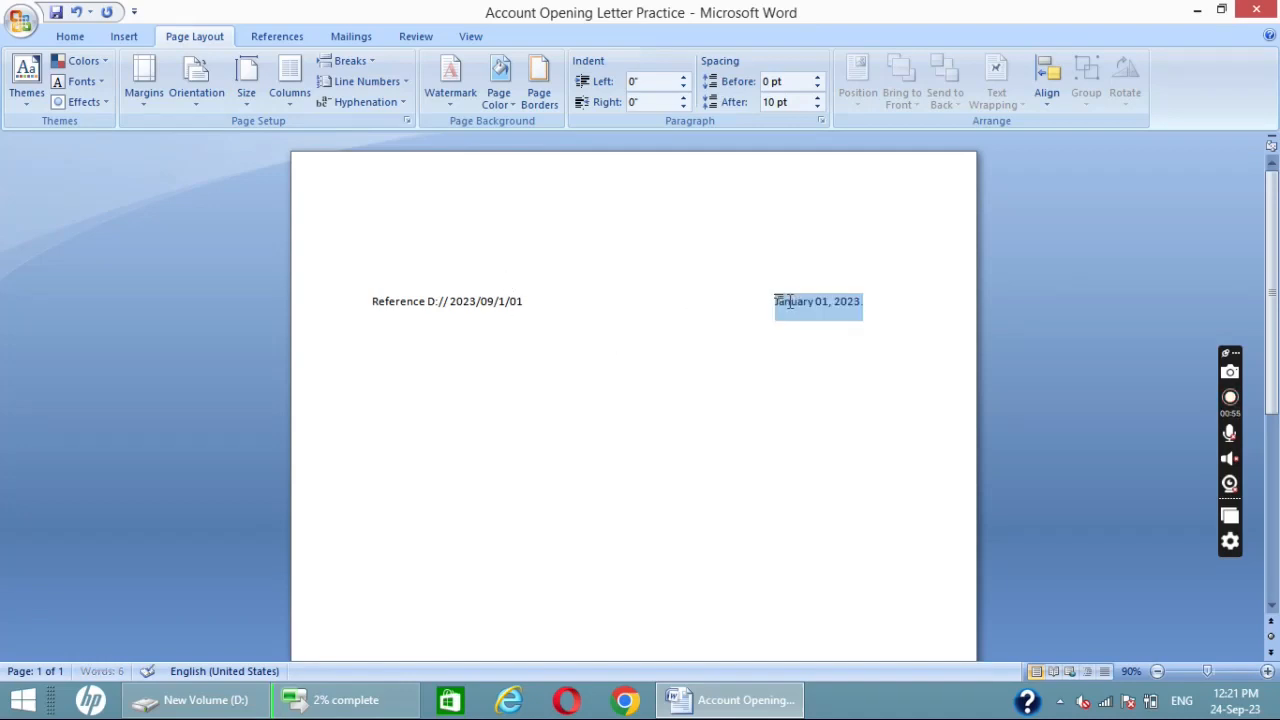
{"action": "type", "text": "D"}
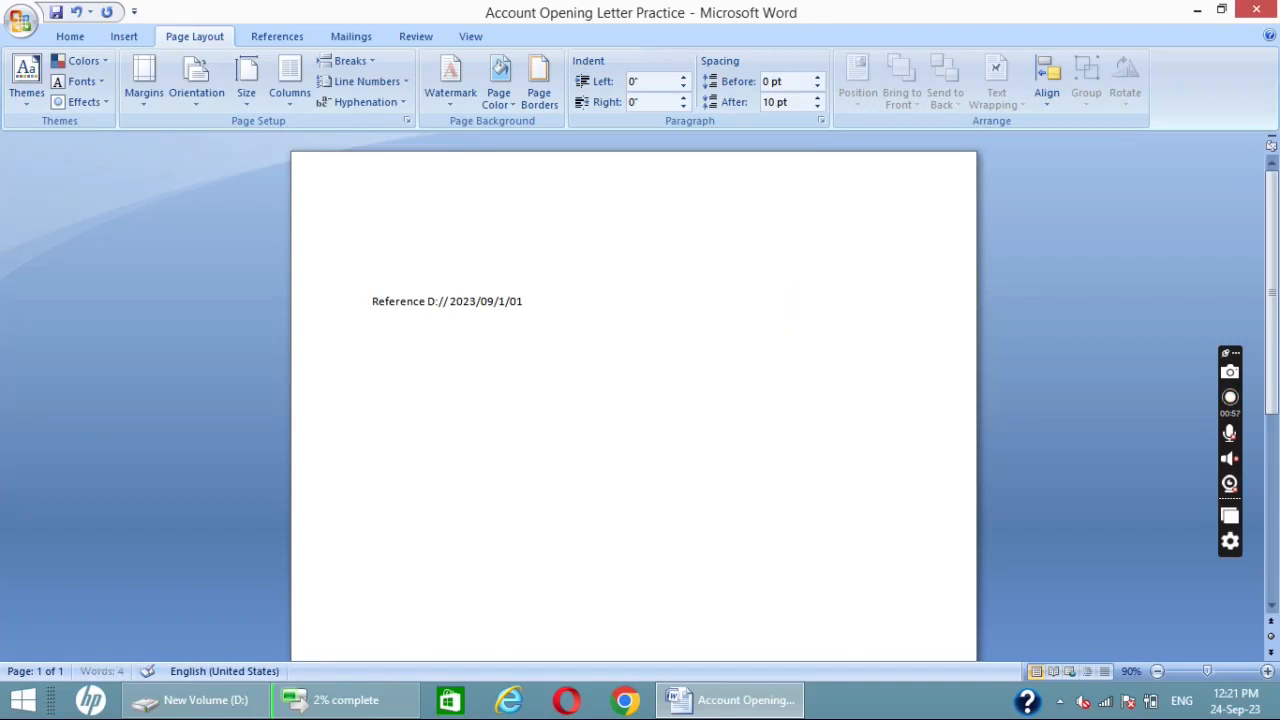
{"action": "type", "text": "ate : 01/01/2023"}
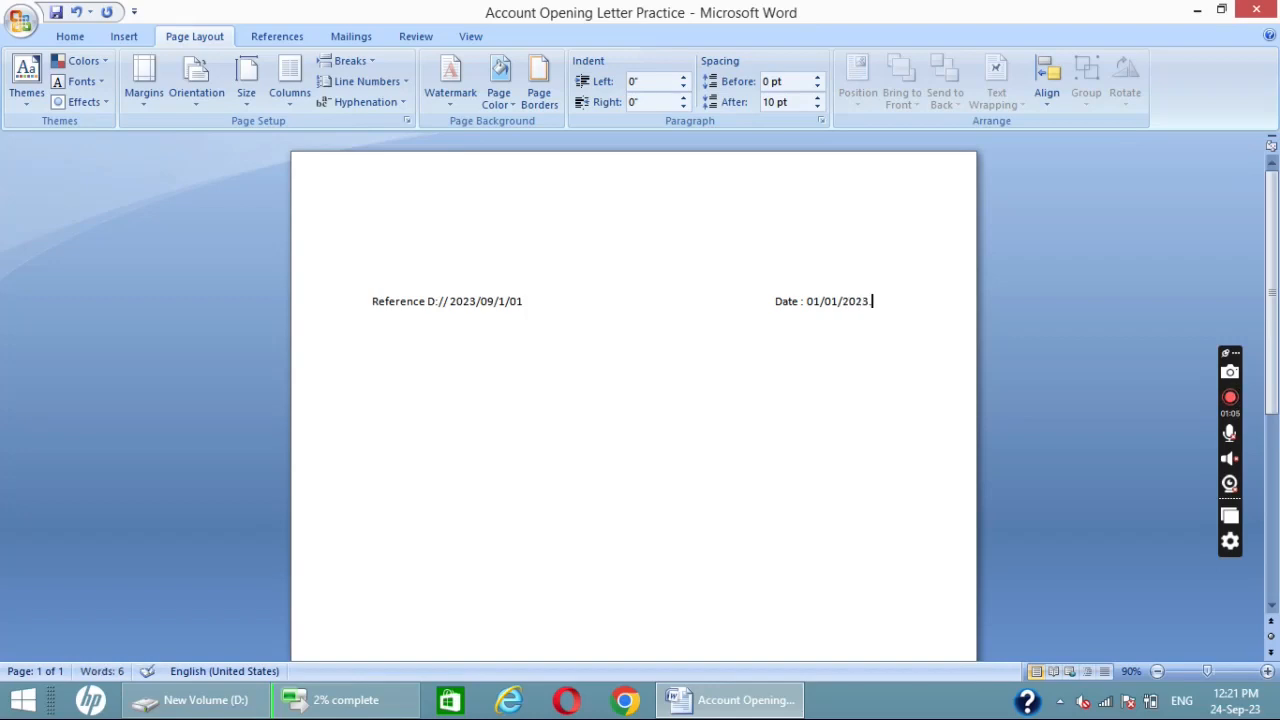
- Start the addressee block with "To," after one blank line below the reference line
{"action": "key", "text": "Return"}
{"action": "key", "text": "Return"}
{"action": "type", "text": "To"}
{"action": "key", "text": "Return"}
- Apply the No Spacing style to all text in the letter
{"action": "key", "text": "ctrl+a"}
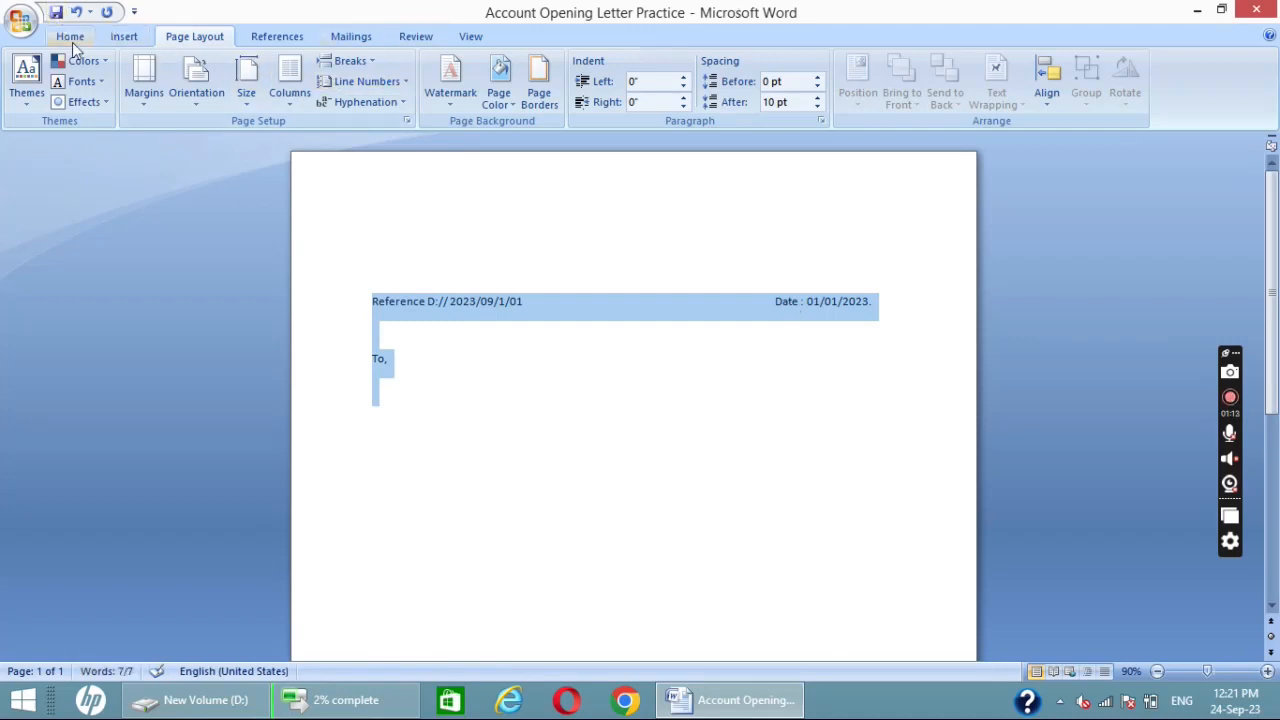
{"action": "left_click", "coordinate": [72, 40]}
{"action": "left_click", "coordinate": [746, 80]}
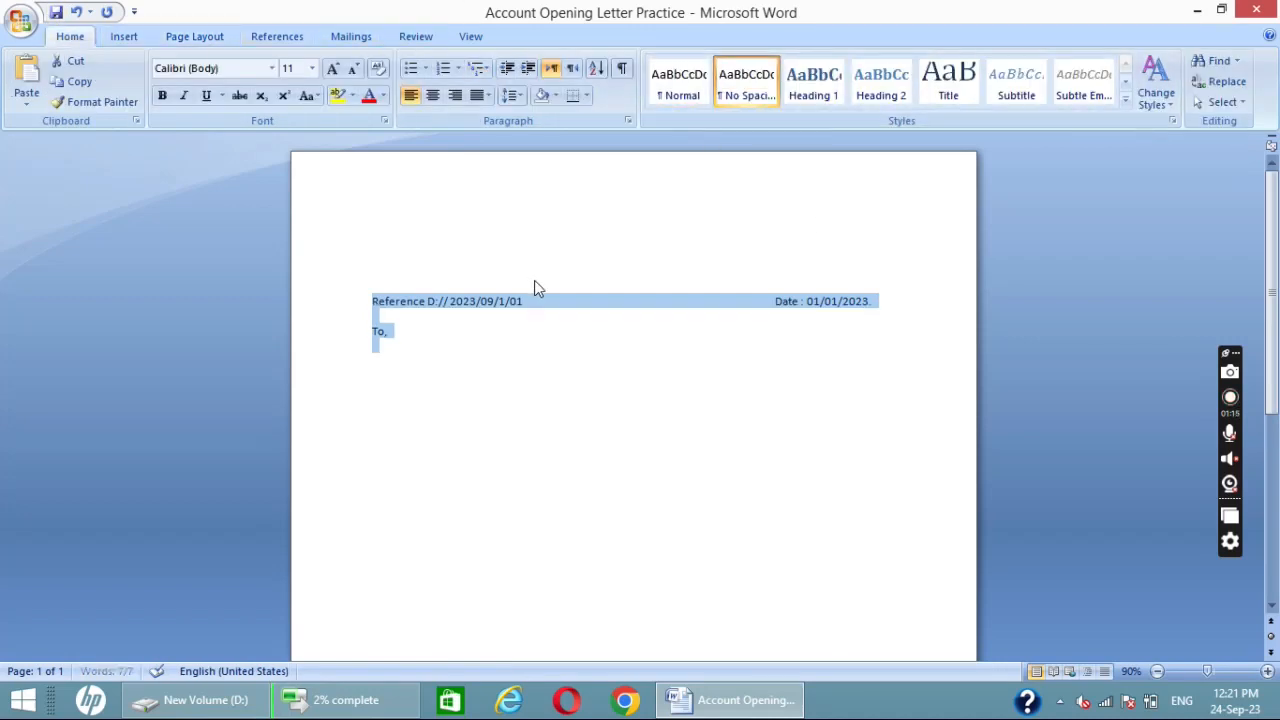
- Enter "The Account Opening Manager" on the line below "To,"
{"action": "left_click", "coordinate": [380, 345]}
{"action": "type", "text": "Th"}
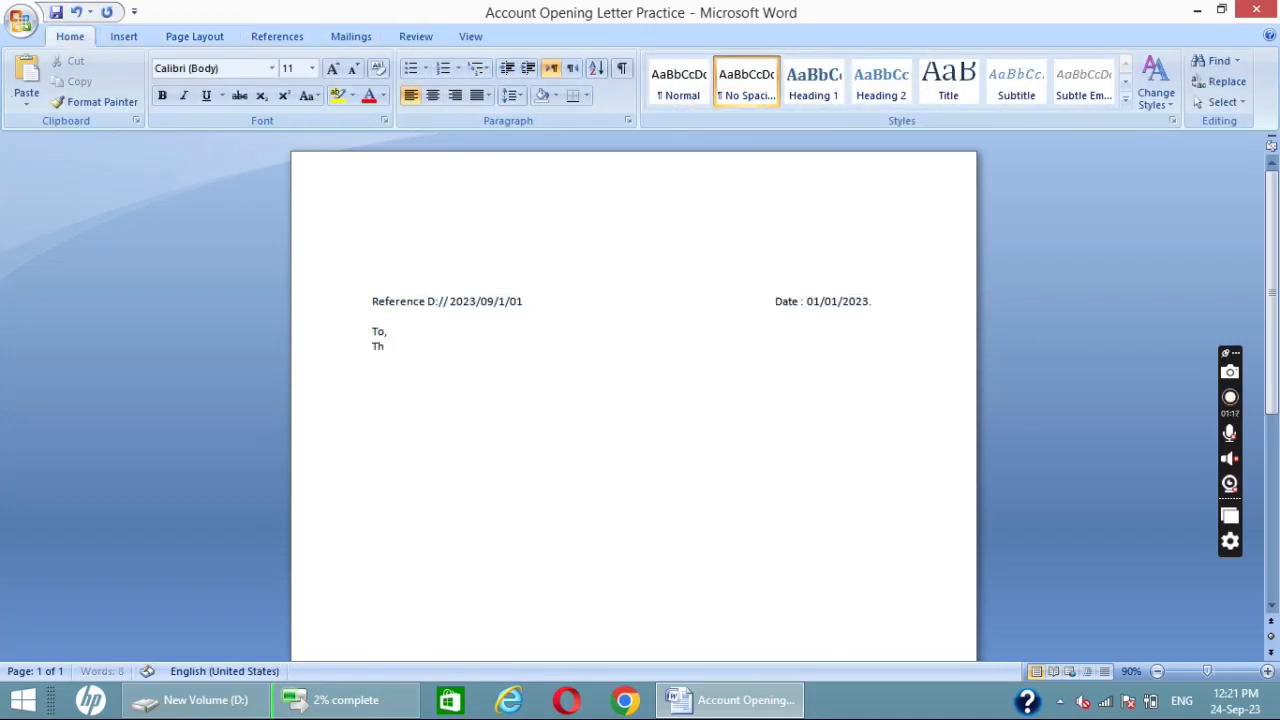
{"action": "type", "text": "e, M"}
{"action": "key", "text": "BackSpace"}
{"action": "key", "text": "BackSpace"}
{"action": "key", "text": "BackSpace"}
{"action": "type", "text": "Account Open"}
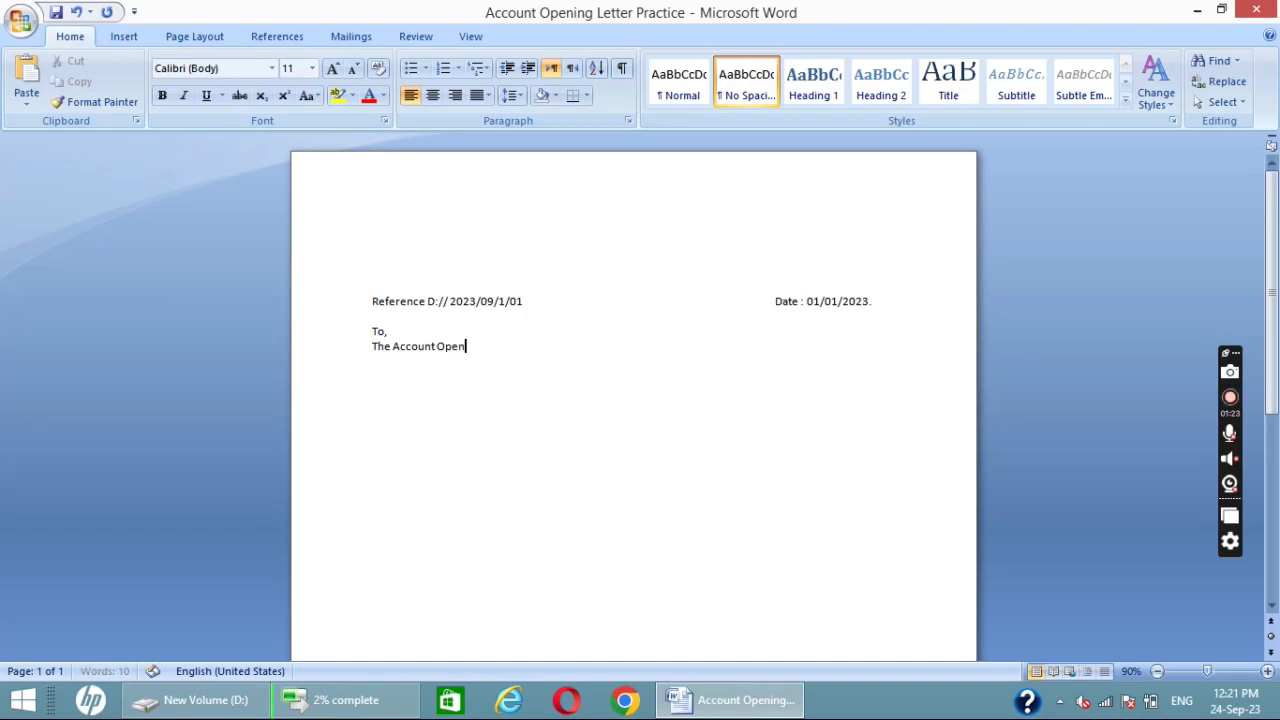
{"action": "type", "text": "ing Manager"}
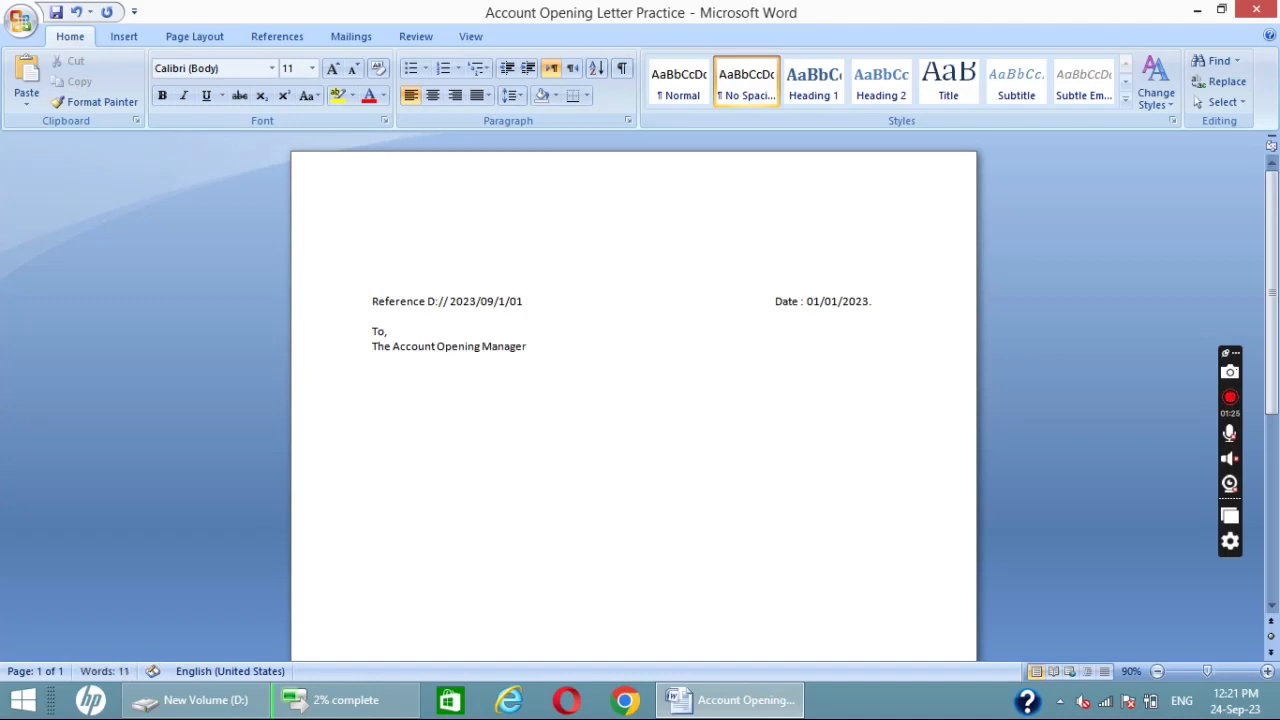
- Add a comma after "Manager" and make "Account Opening Manager," bold
{"action": "left_click_drag", "start_coordinate": [530, 346], "coordinate": [485, 346]}
{"action": "left_click", "coordinate": [546, 371]}
{"action": "type", "text": ","}
{"action": "left_click_drag", "start_coordinate": [530, 346], "coordinate": [392, 346]}
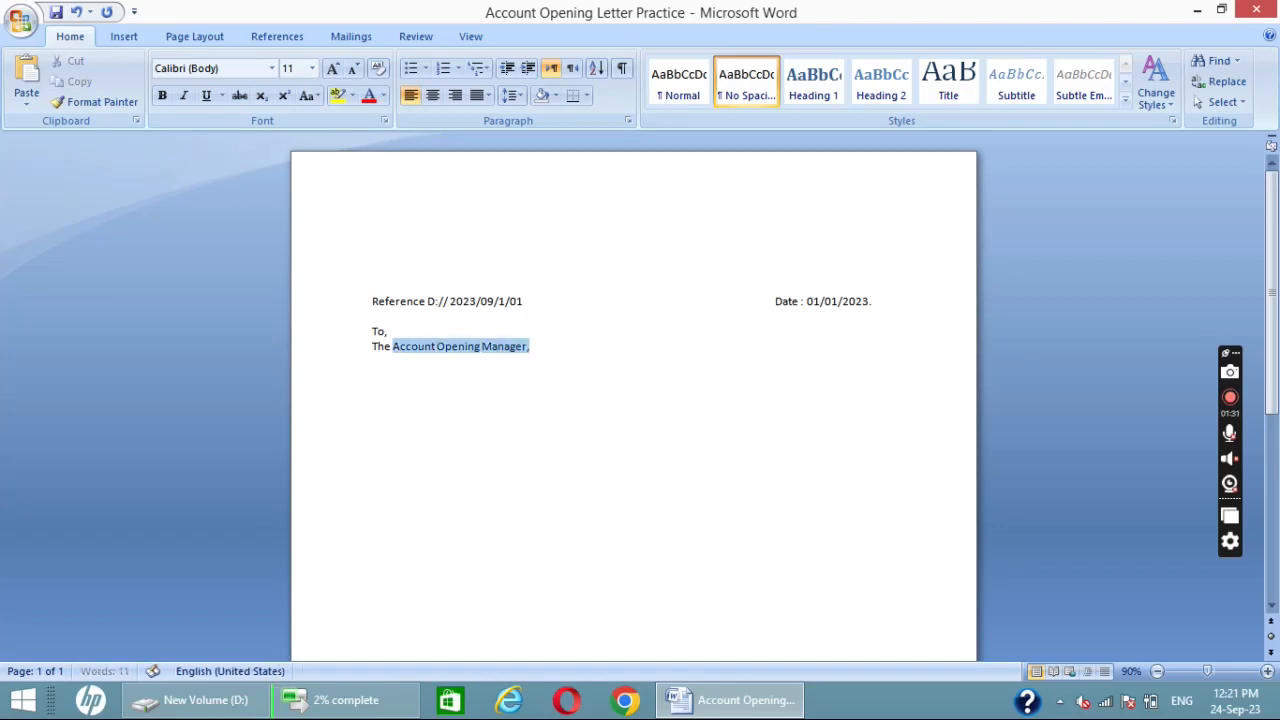
{"action": "key", "text": "ctrl+b"}
{"action": "left_click", "coordinate": [520, 389]}
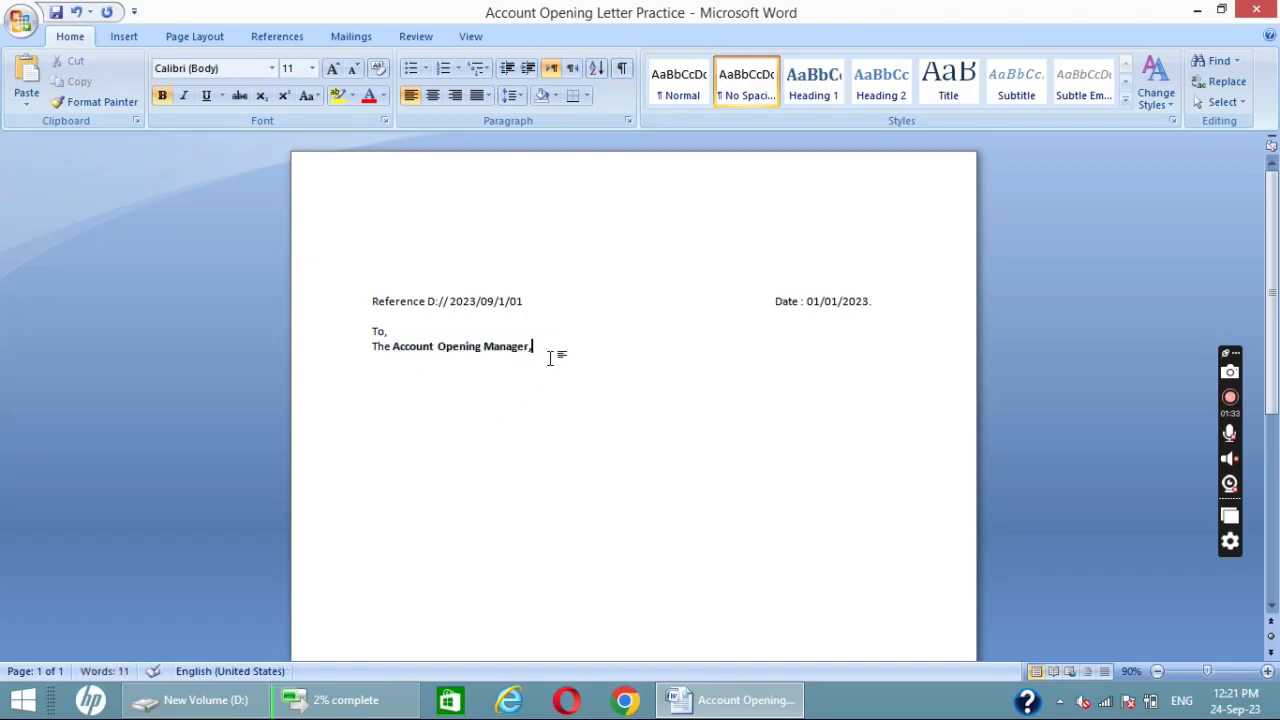
- Add the bank name line "Bank Esso Multi PRoducts," in non-bold text below the manager line
{"action": "key", "text": "Return"}
{"action": "key", "text": "ctrl+b"}
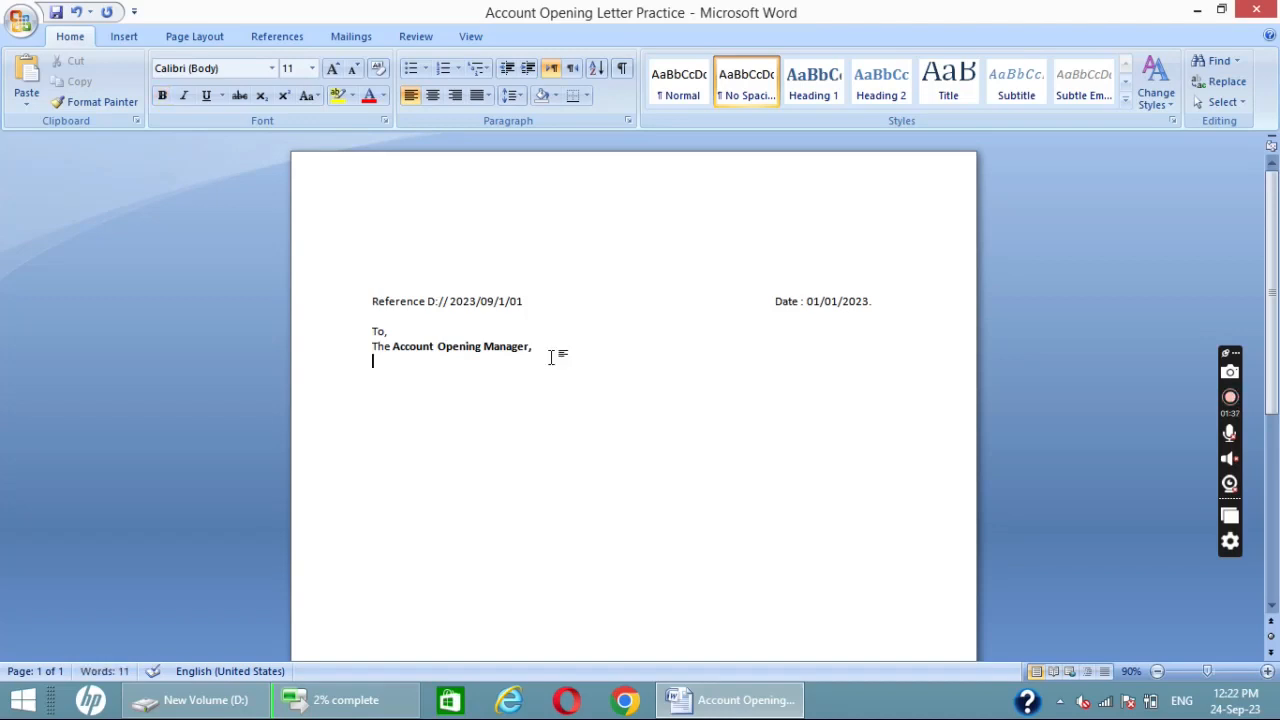
{"action": "type", "text": "Bank B"}
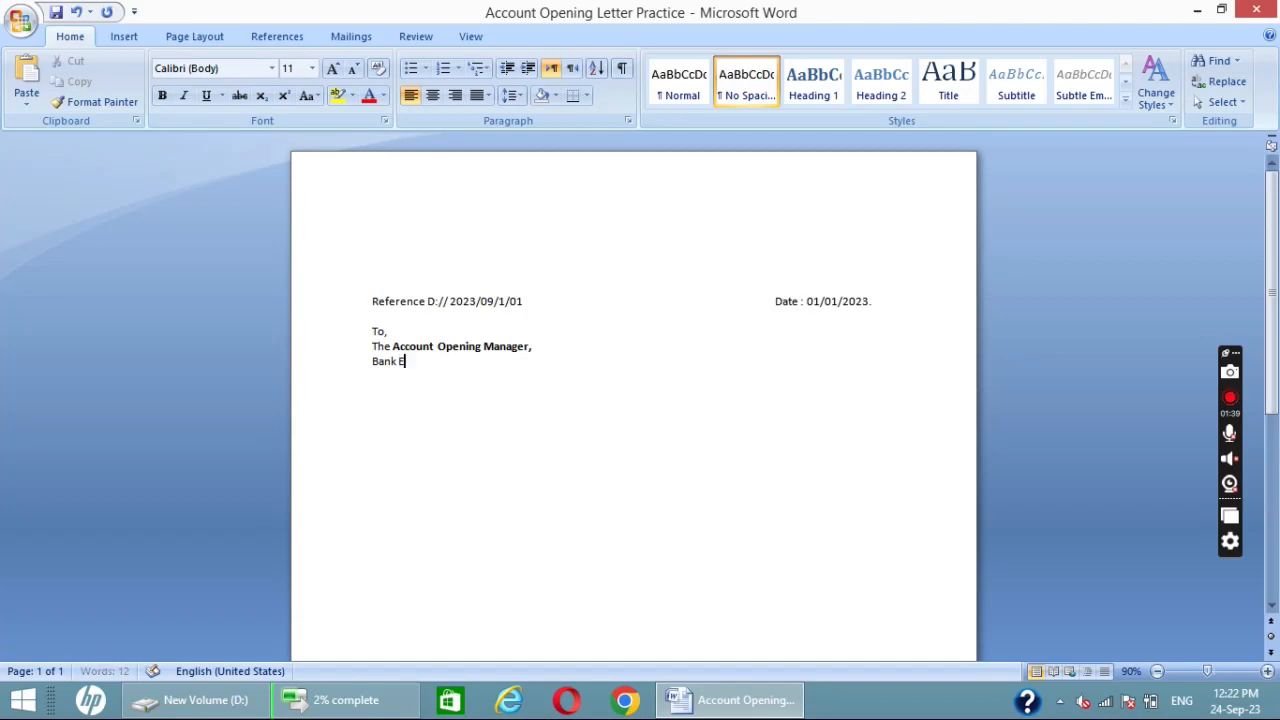
{"action": "type", "text": "sso Multi PRoducts"}
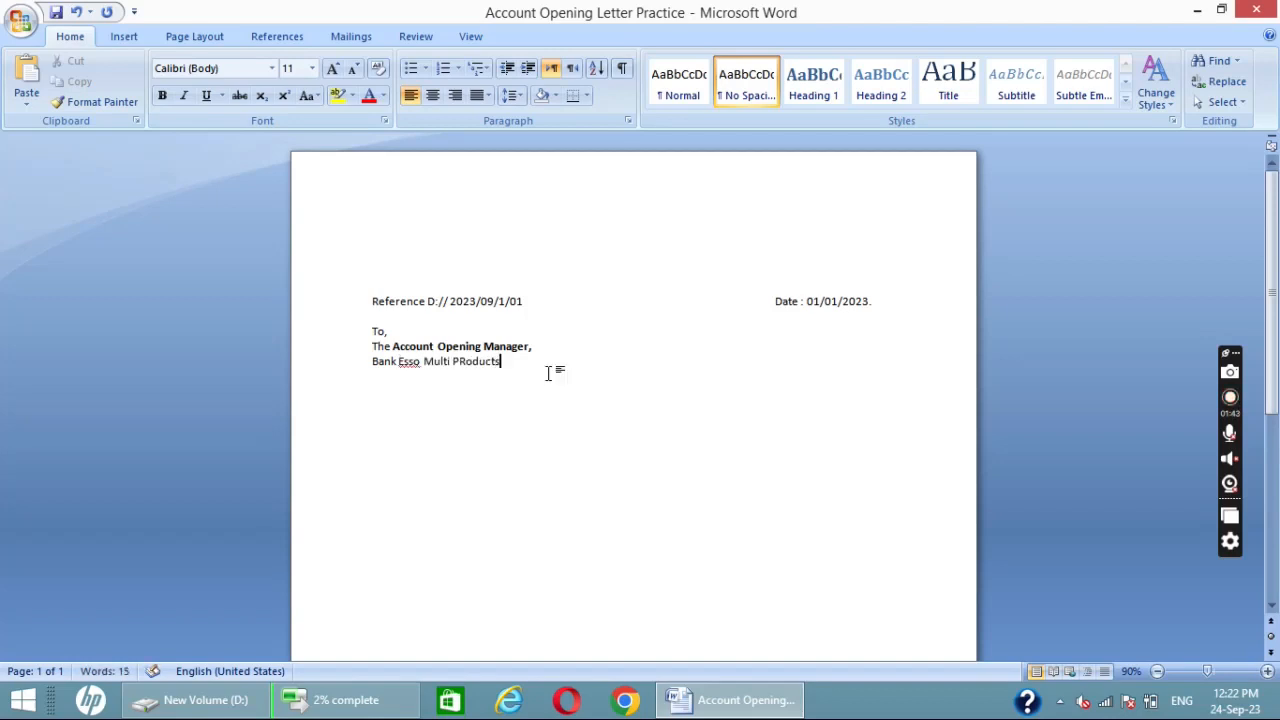
{"action": "type", "text": "."}
{"action": "key", "text": "Return"}
- Correct the misspelled "PRoducts" to the suggested "Products" in the bank name line
{"action": "left_click", "coordinate": [480, 362]}
{"action": "right_click", "coordinate": [508, 365]}
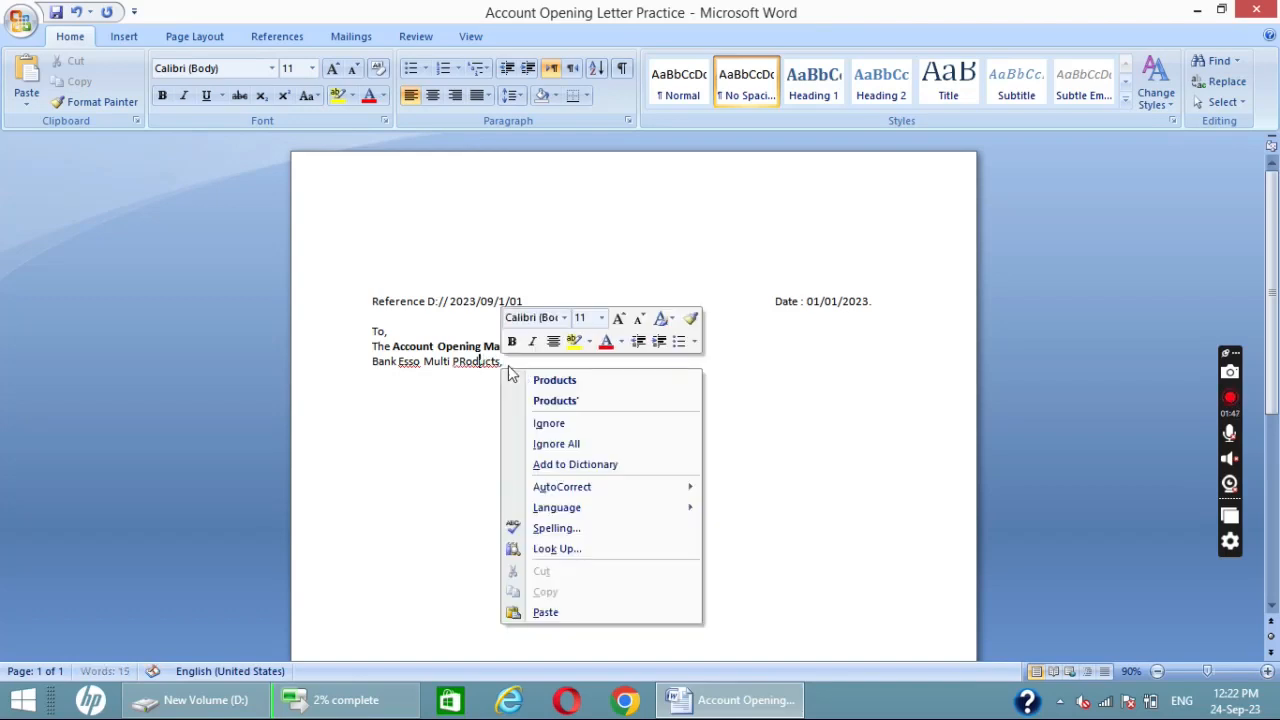
{"action": "left_click", "coordinate": [560, 380]}
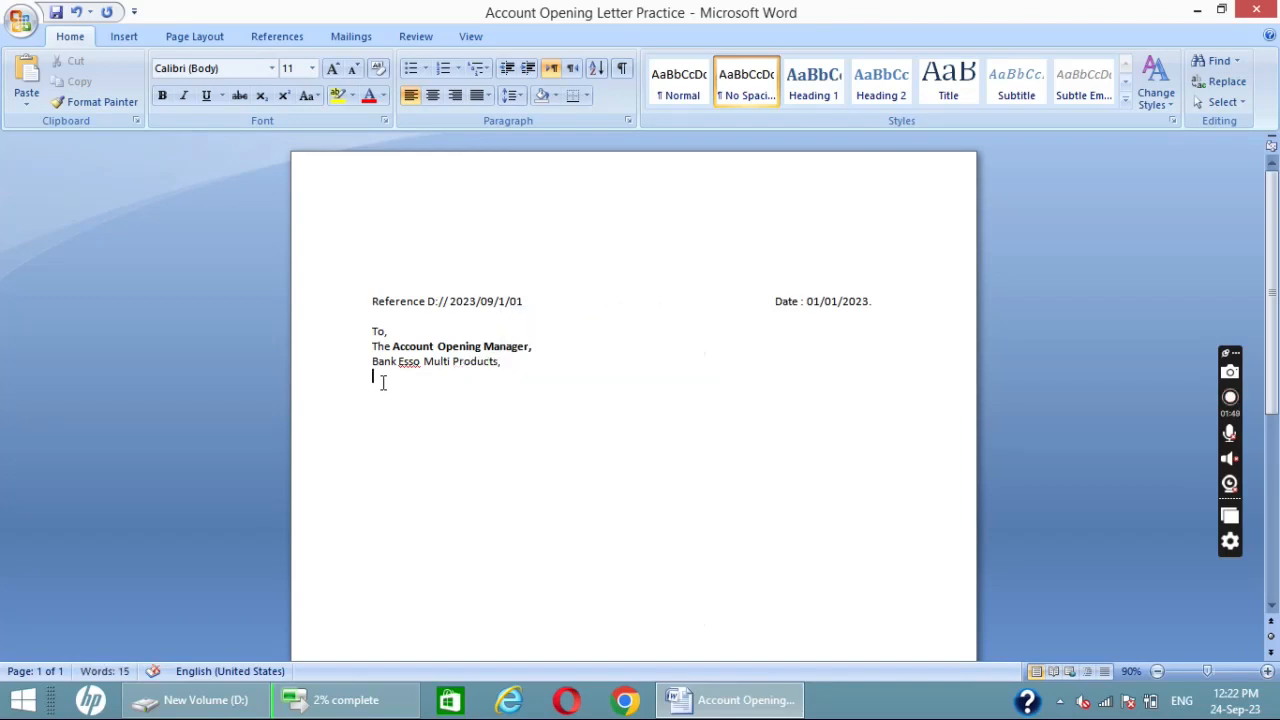
- Complete the address with the lines "New Challi Branch," and "Karachi-Pakistan." below the bank name
{"action": "type", "text": "New Challi Branch,"}
{"action": "key", "text": "Return"}
{"action": "type", "text": "Karachi-Pakist"}
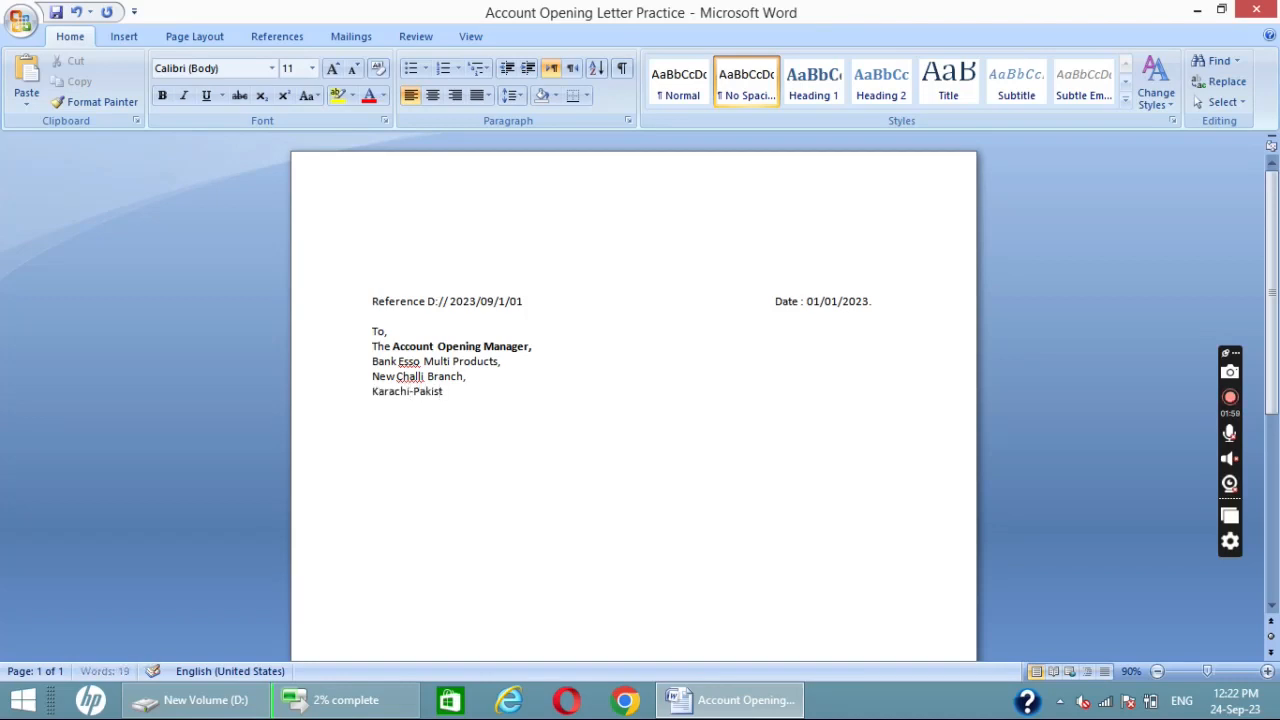
{"action": "type", "text": "an."}
{"action": "key", "text": "Return"}
- Underline the "Karachi-Pakistan." line and place the cursor in the blank space below it
{"action": "scroll", "coordinate": [633, 400], "scroll_direction": "down", "scroll_amount": 2}
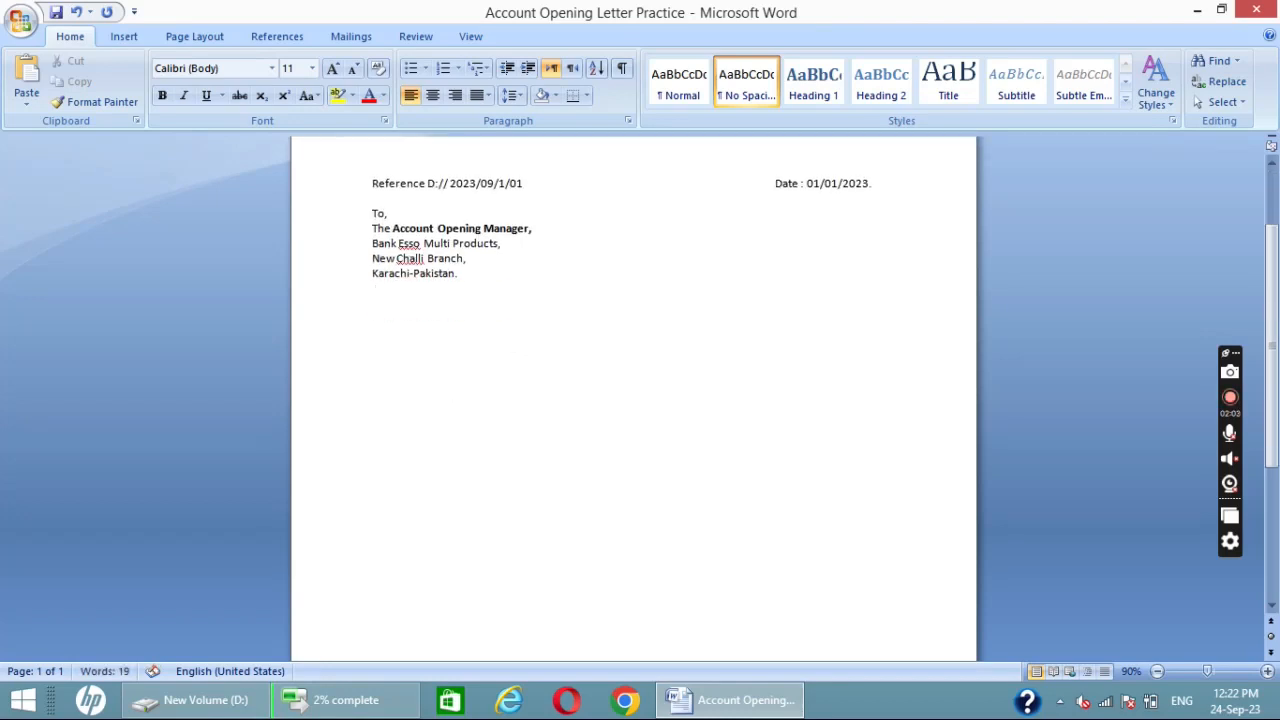
{"action": "left_click_drag", "start_coordinate": [463, 274], "coordinate": [362, 278]}
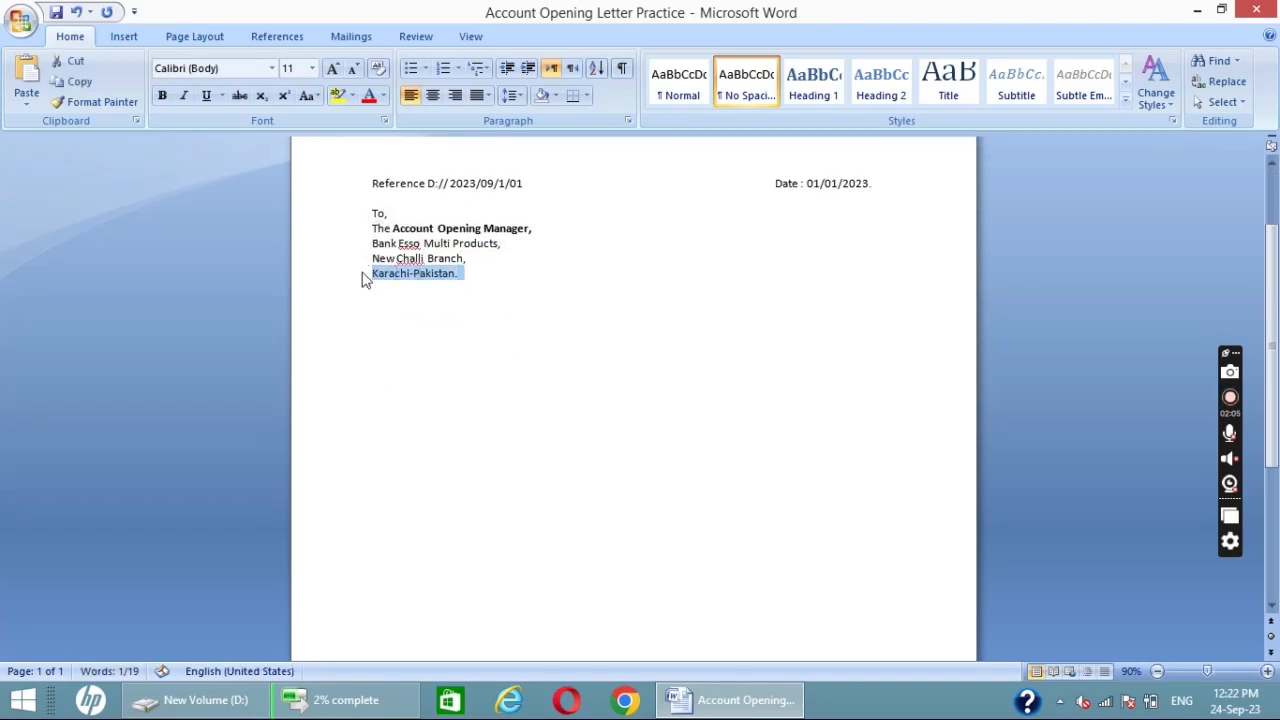
{"action": "key", "text": "ctrl+u"}
{"action": "left_click", "coordinate": [391, 366]}
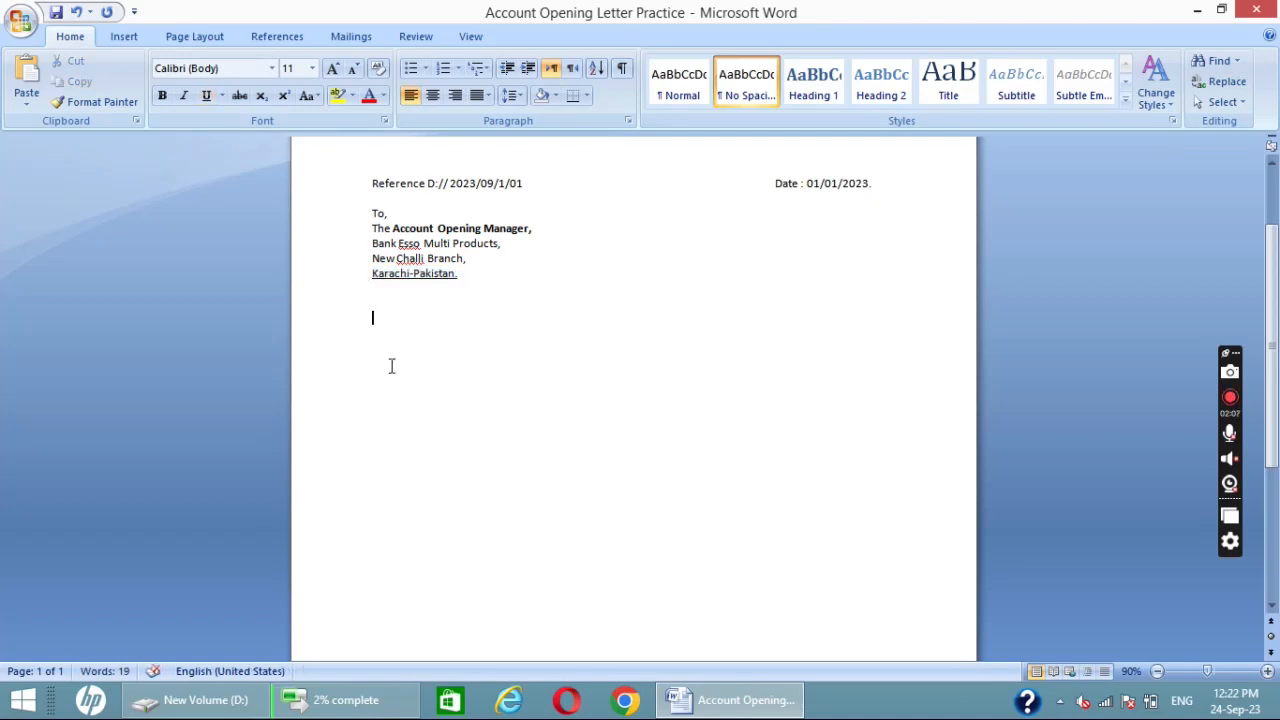
- Add the label "Subject :" followed by tabs below the address, and set the font size to 18 for the text after it
{"action": "scroll", "coordinate": [391, 366], "scroll_direction": "up", "scroll_amount": 1}
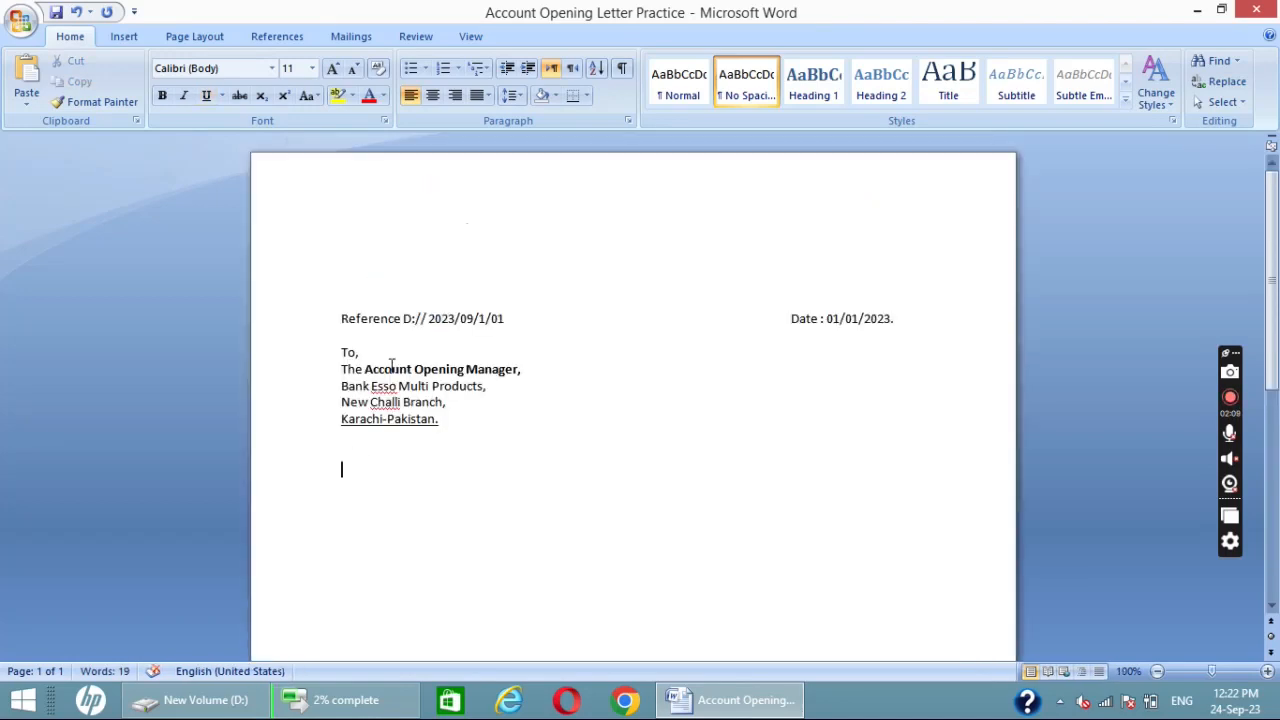
{"action": "scroll", "coordinate": [391, 366], "scroll_direction": "down", "scroll_amount": 2}
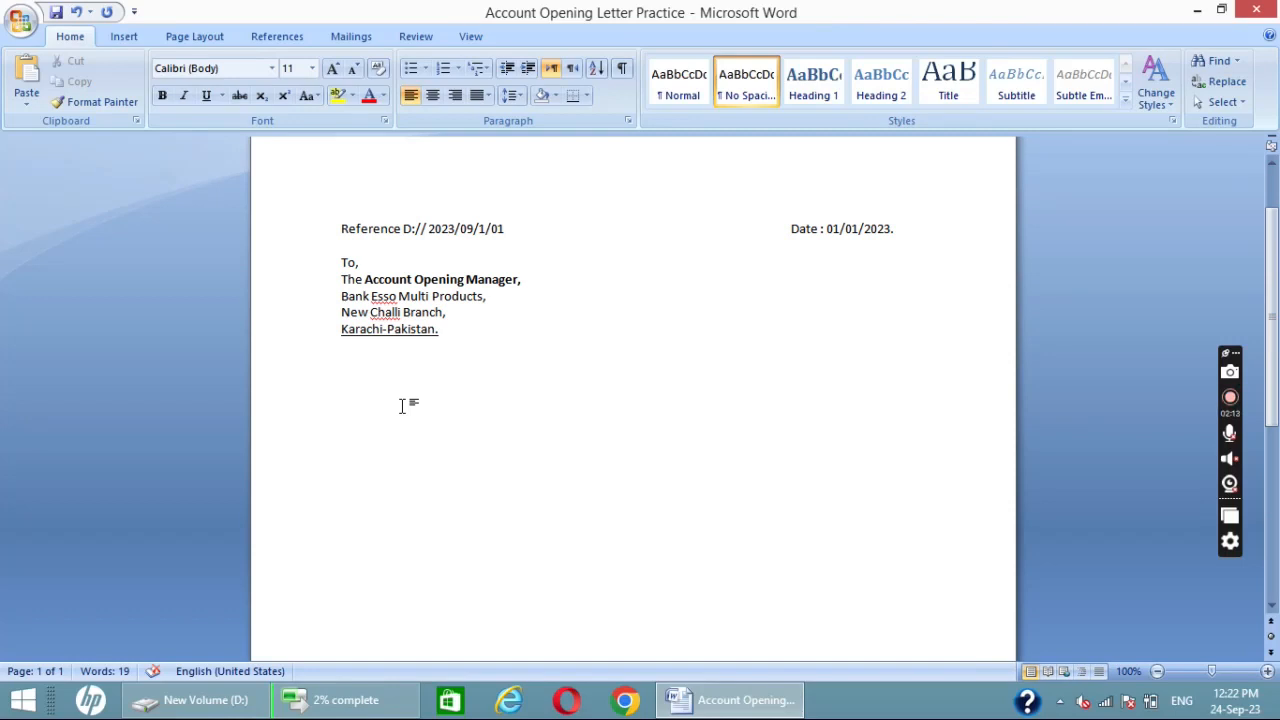
{"action": "scroll", "coordinate": [402, 405], "scroll_direction": "down", "scroll_amount": 1}
{"action": "key", "text": "Return"}
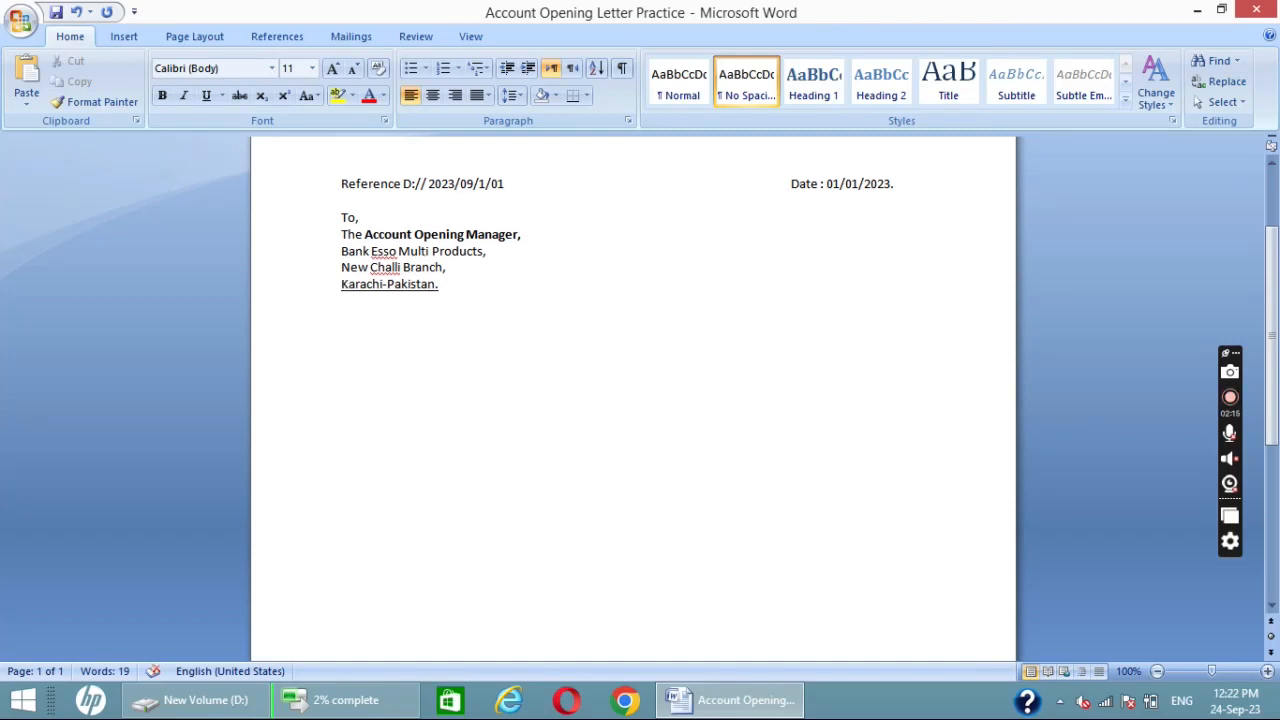
{"action": "type", "text": "Subject :"}
{"action": "key", "text": "Tab"}
{"action": "key", "text": "Tab"}
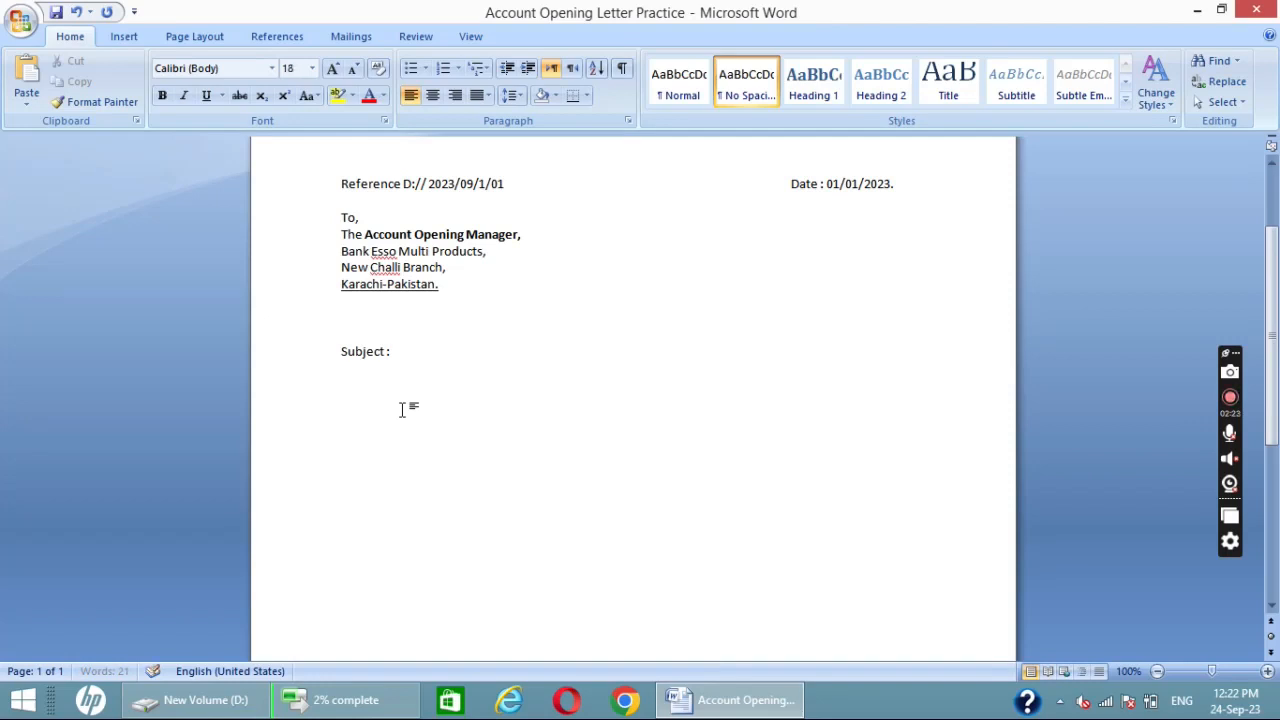
- Enter "Account opening letter" as the subject text after the "Subject :" label
{"action": "type", "text": "A"}
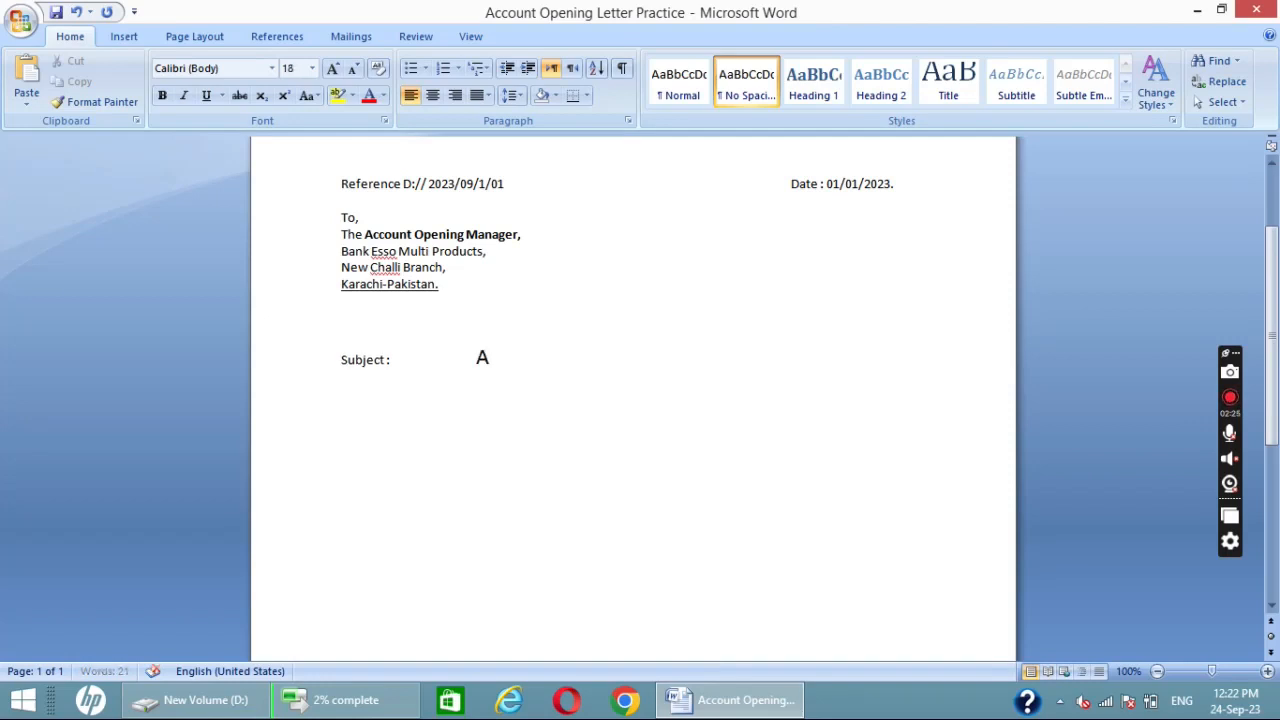
{"action": "type", "text": "ccount opening"}
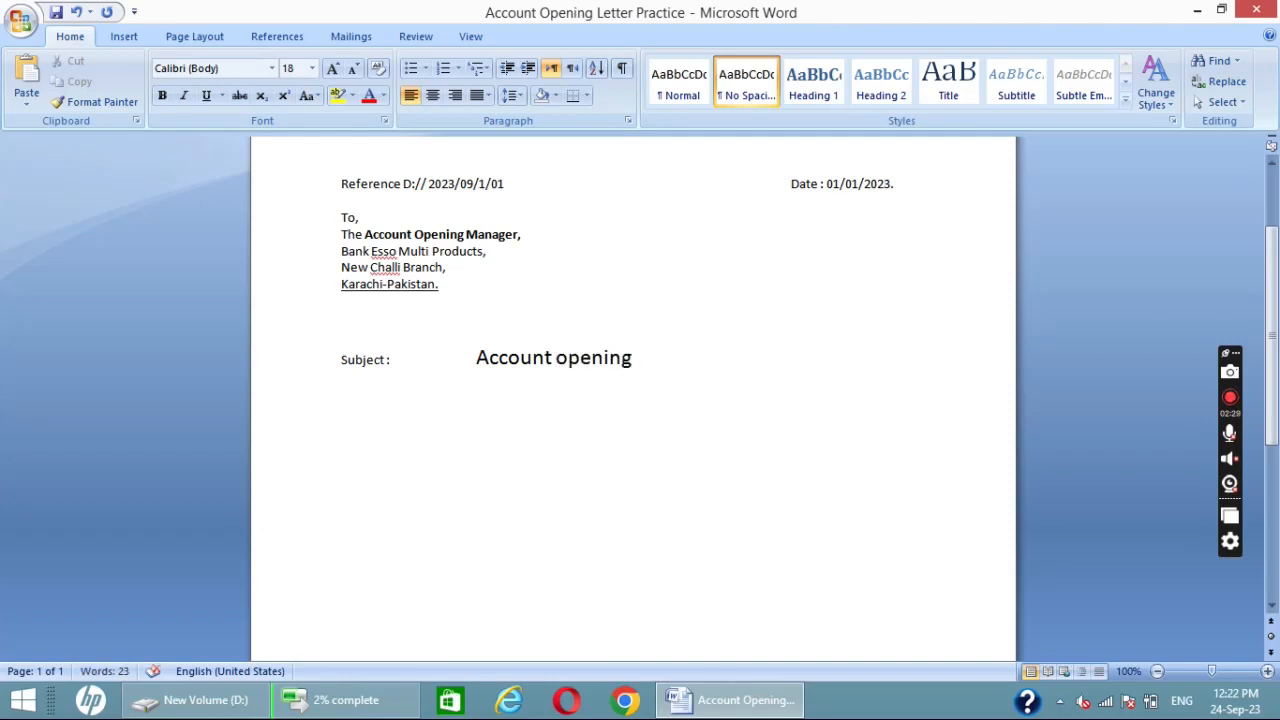
{"action": "type", "text": " letter"}
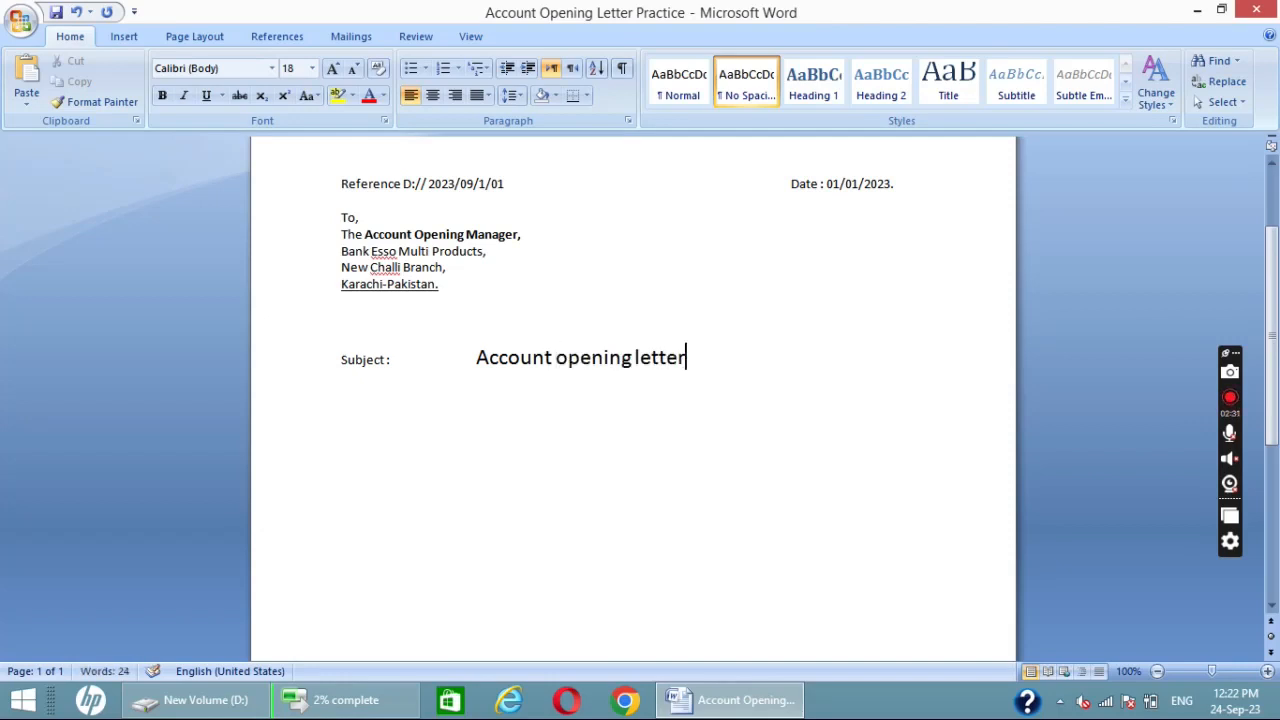
- Convert the subject text "Account opening letter" to all capitals and underline it
{"action": "left_click_drag", "start_coordinate": [687, 361], "coordinate": [473, 365]}
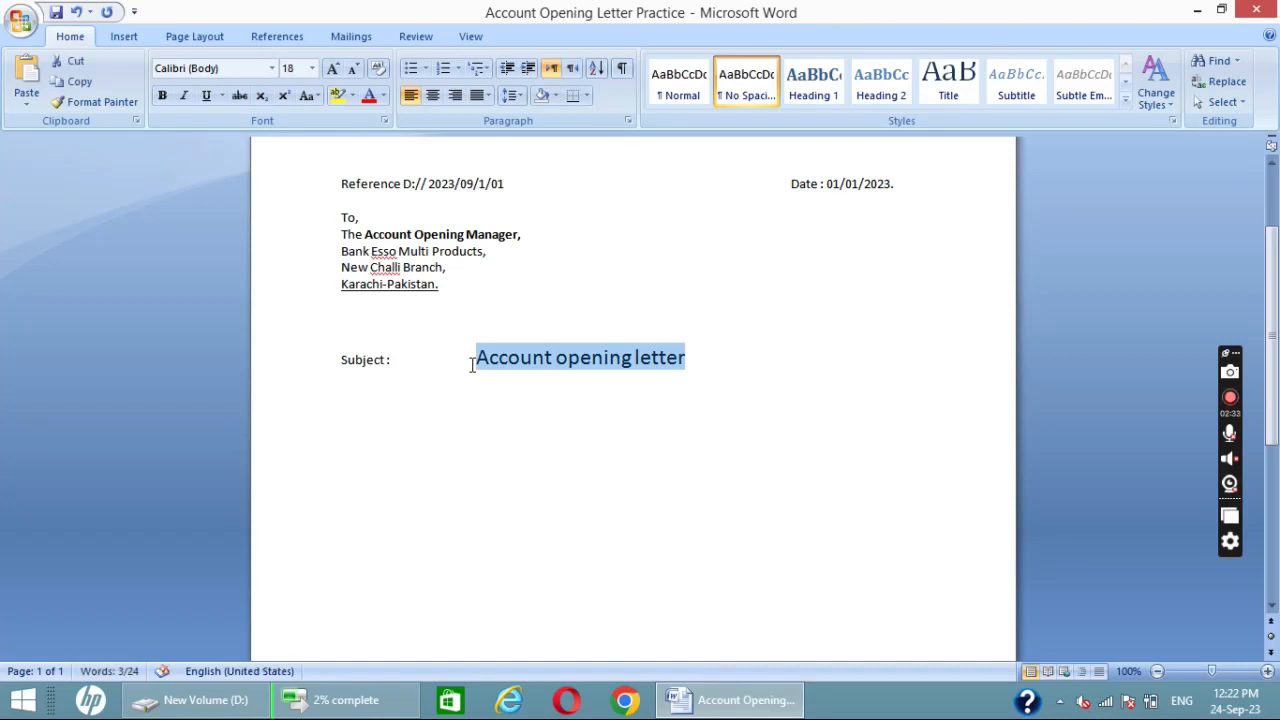
{"action": "key", "text": "shift+F3"}
{"action": "key", "text": "ctrl+u"}
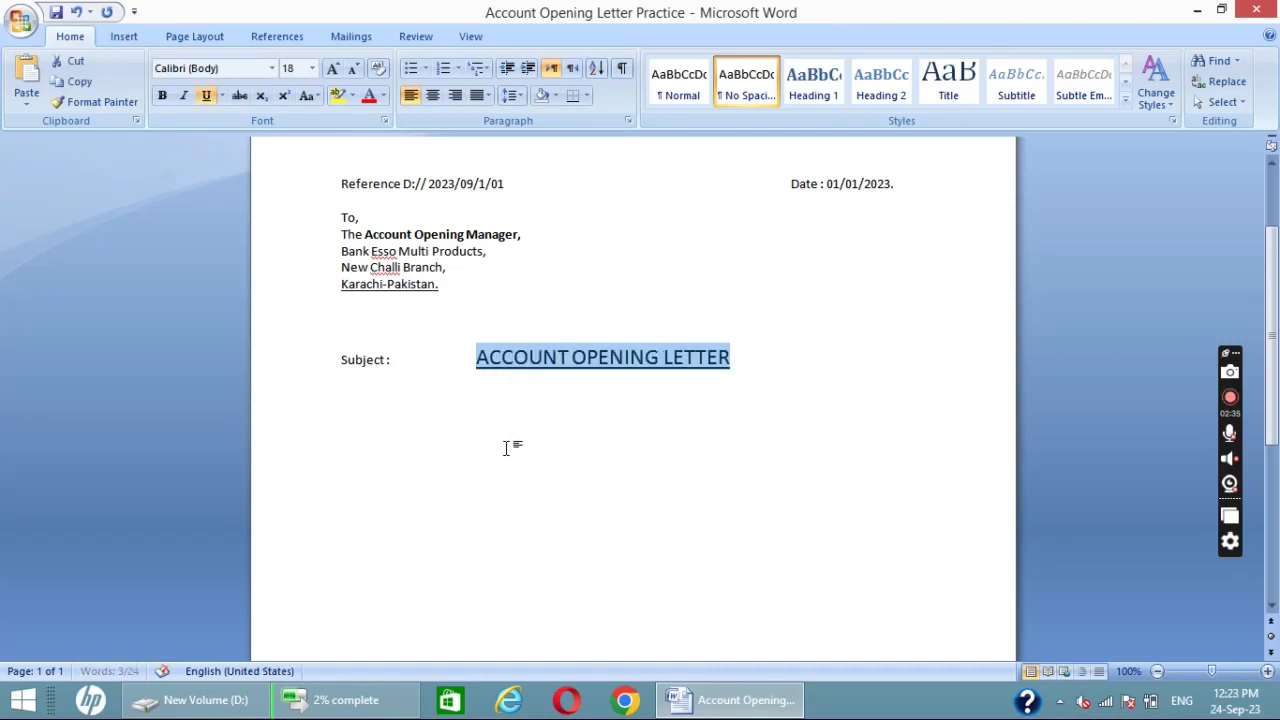
{"action": "key", "text": "Left"}
{"action": "key", "text": "End"}
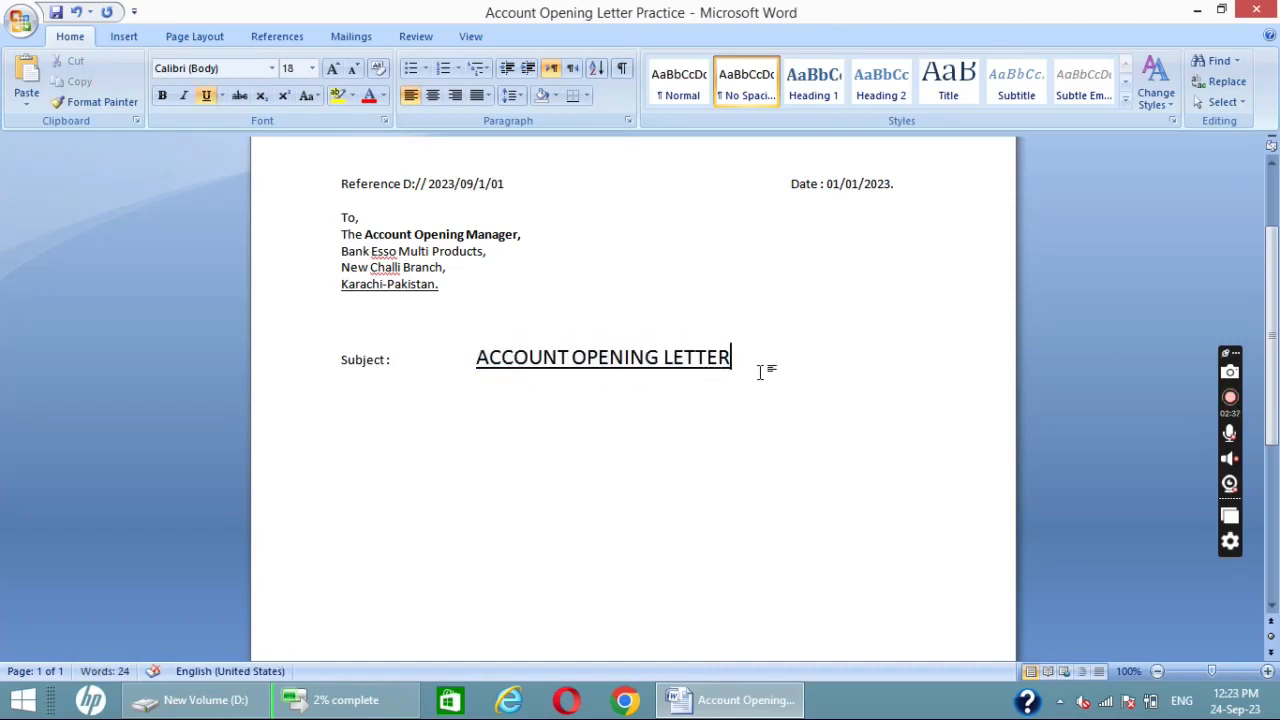
- Start a new body paragraph below the subject line, leaving blank space, with the font size set to 11 and no underline
{"action": "key", "text": "Return"}
{"action": "key", "text": "Return"}
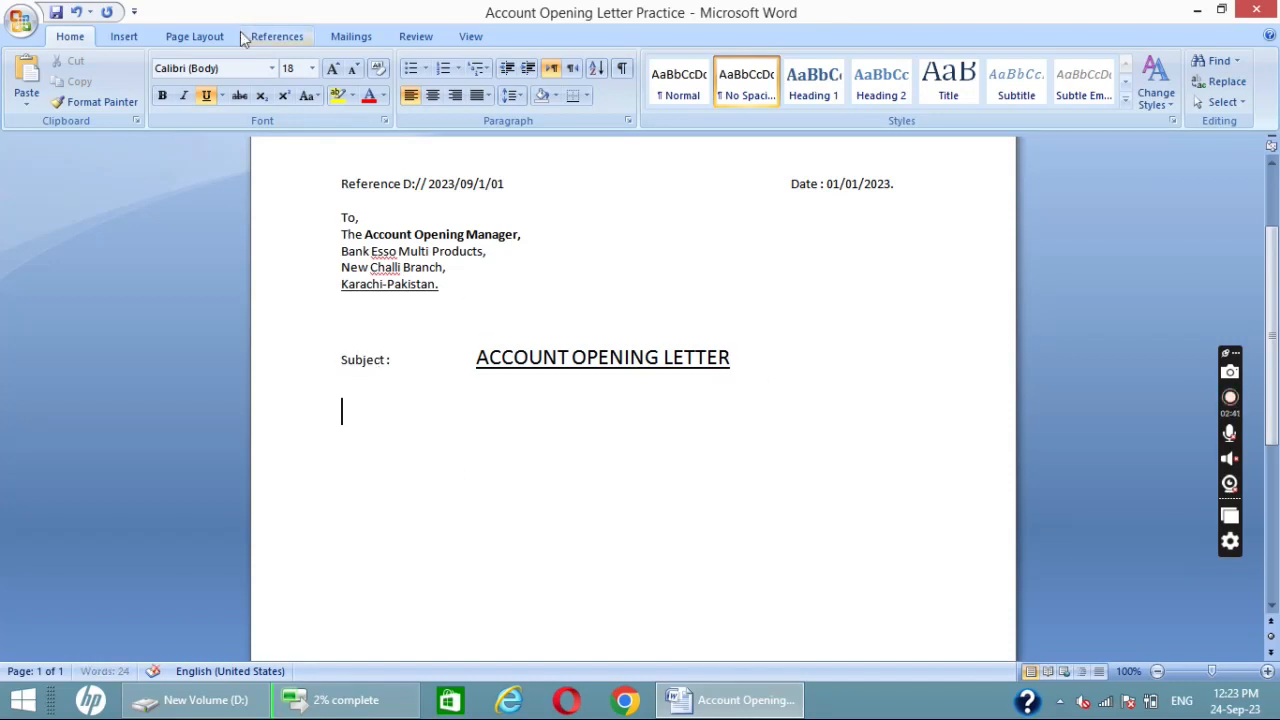
{"action": "left_click", "coordinate": [297, 68]}
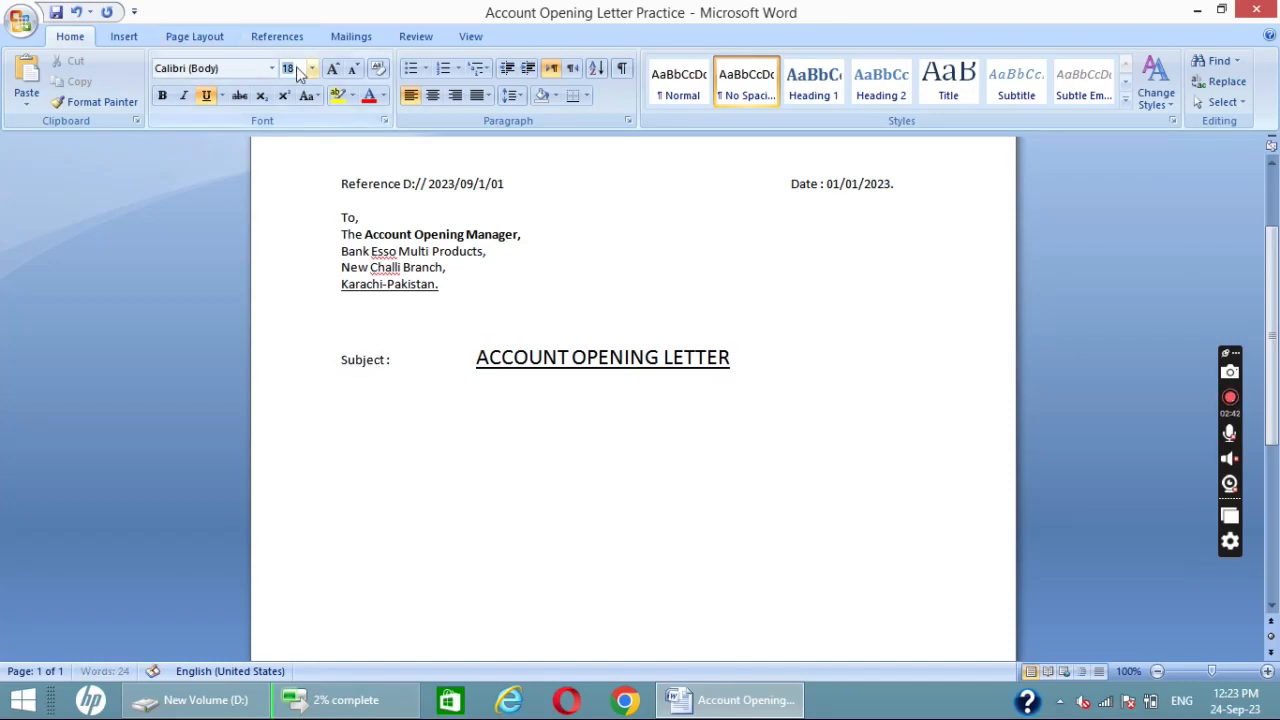
{"action": "left_click", "coordinate": [378, 432]}
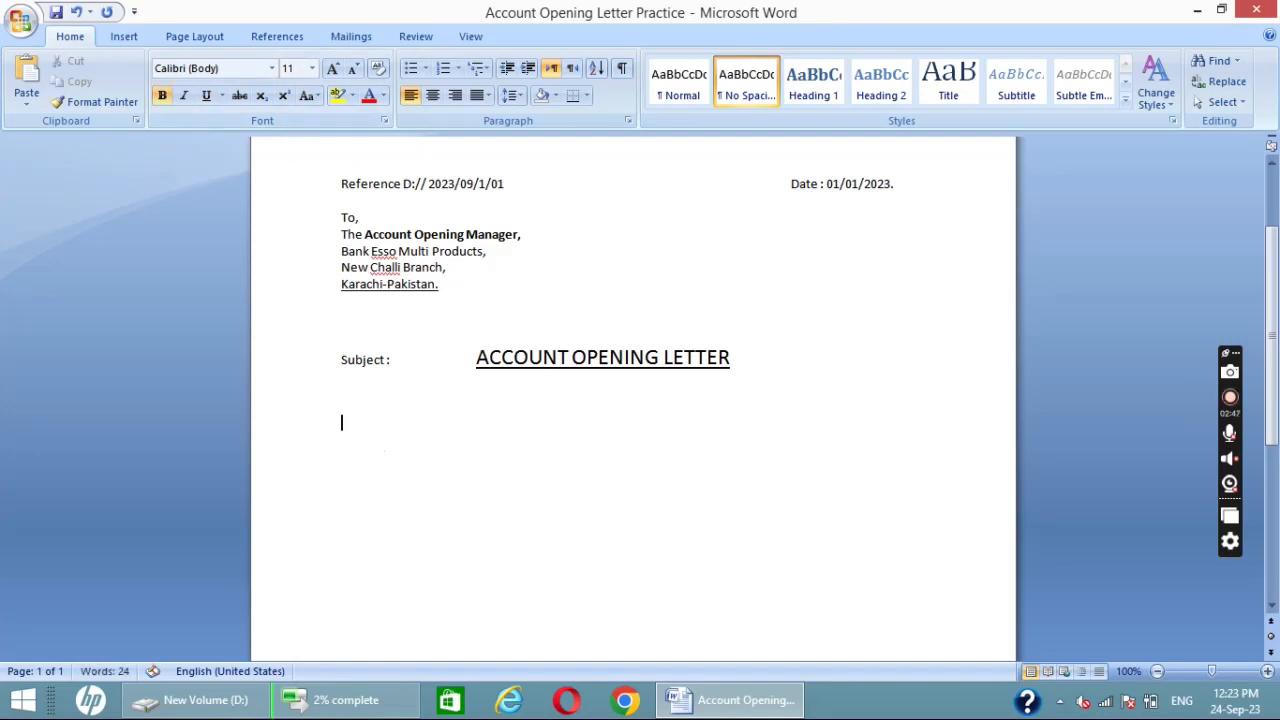
- Begin the body with "I Esso Multi Products", keeping the company name bold and the "I" regular
{"action": "type", "text": "I Esso Multi"}
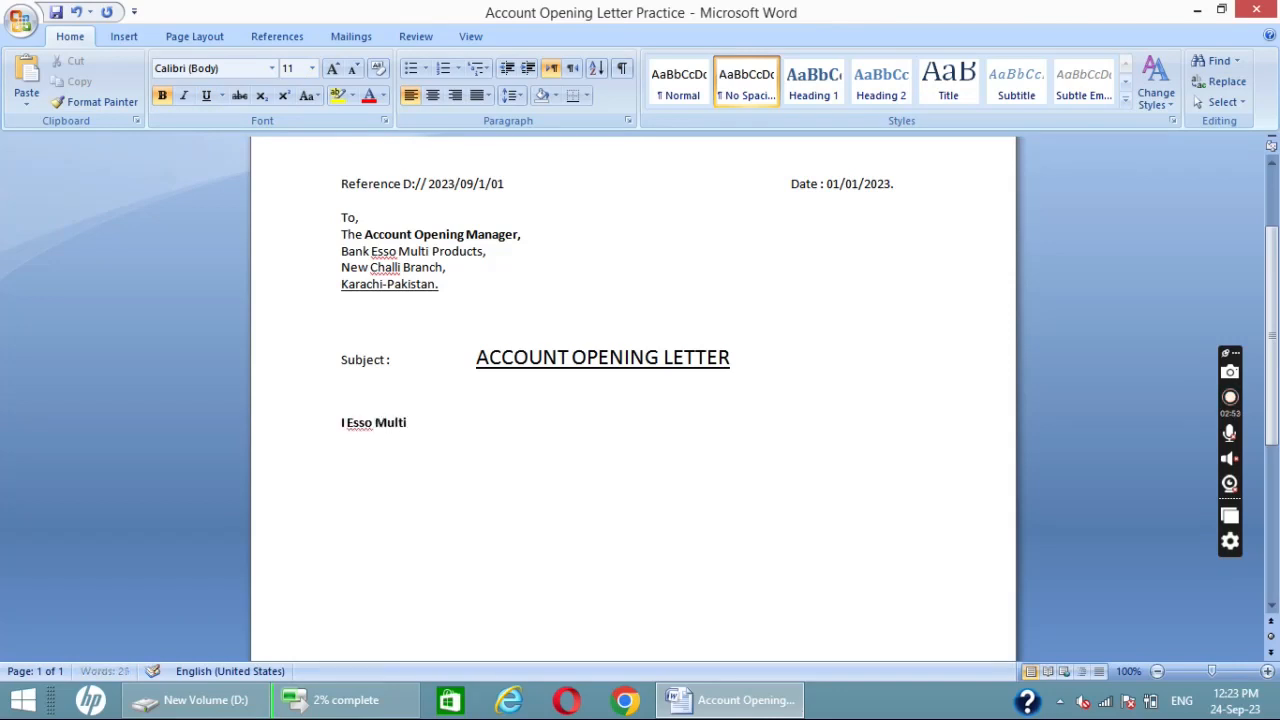
{"action": "type", "text": " Products"}
{"action": "left_click_drag", "start_coordinate": [334, 421], "coordinate": [344, 430]}
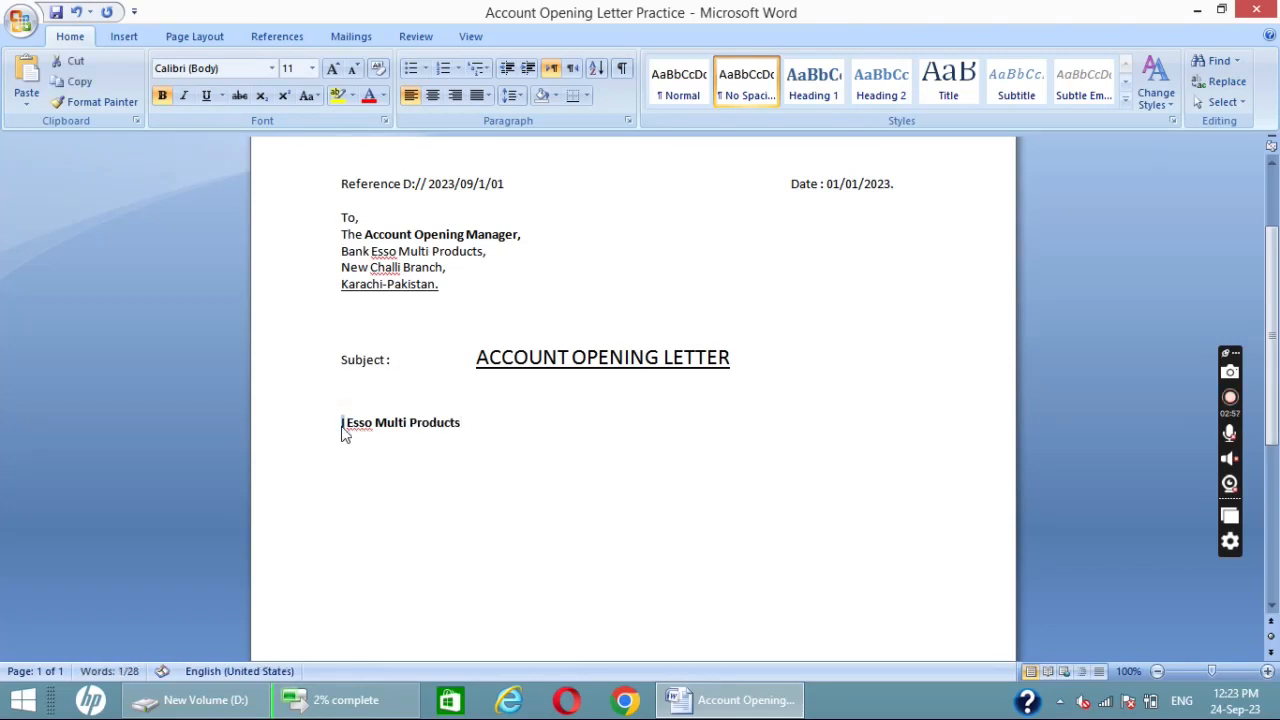
{"action": "left_click", "coordinate": [463, 421]}
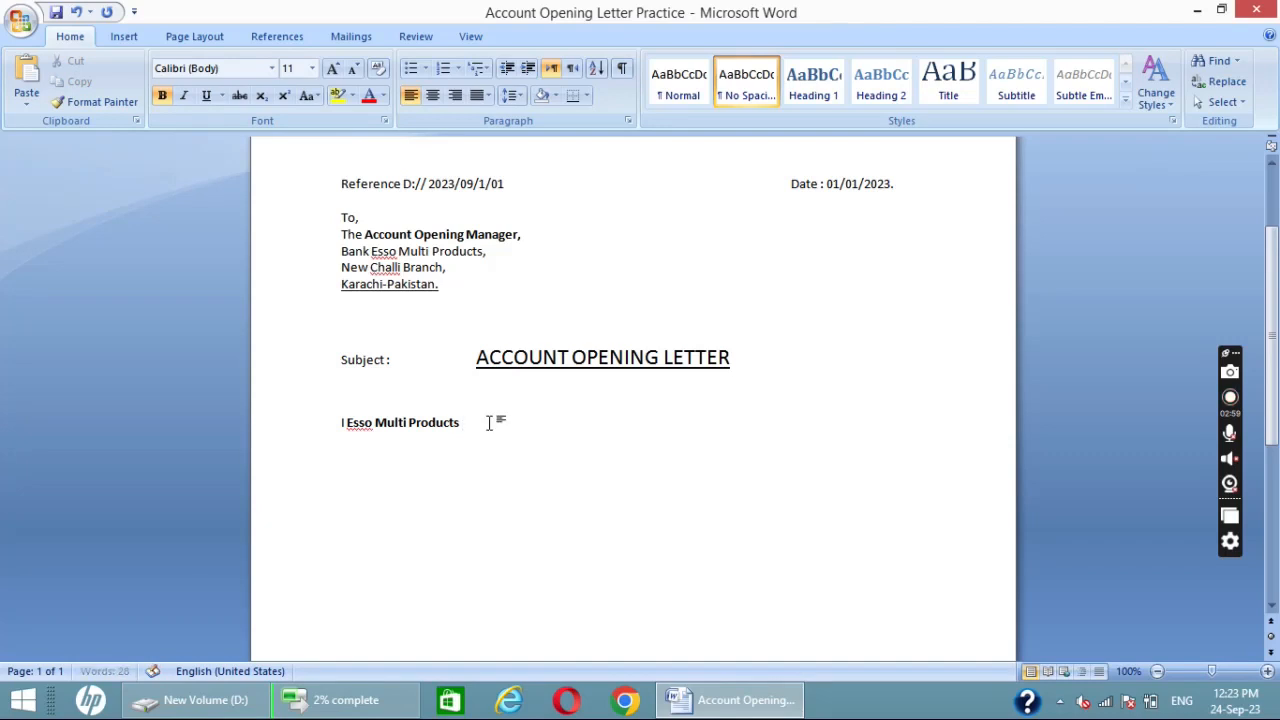
- Continue the sentence in regular weight with "sole proprietor of Esso Multi Products"
{"action": "key", "text": "ctrl+b"}
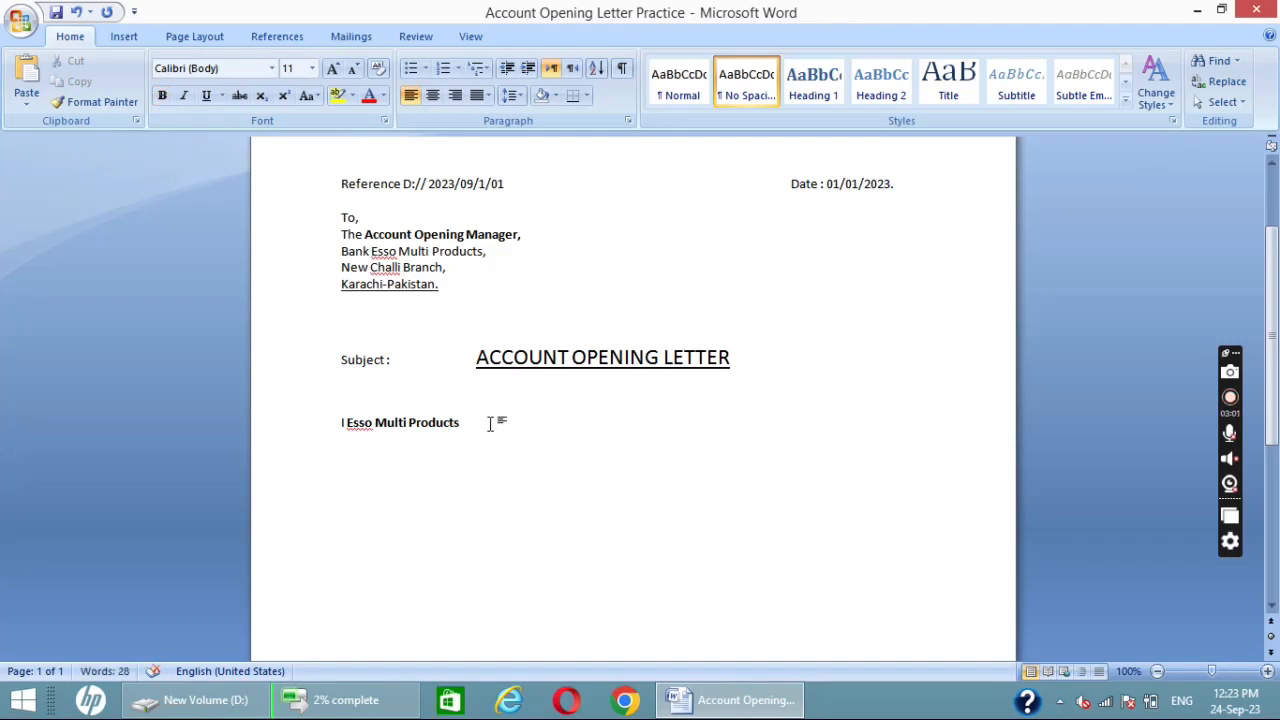
{"action": "type", "text": "sole propri"}
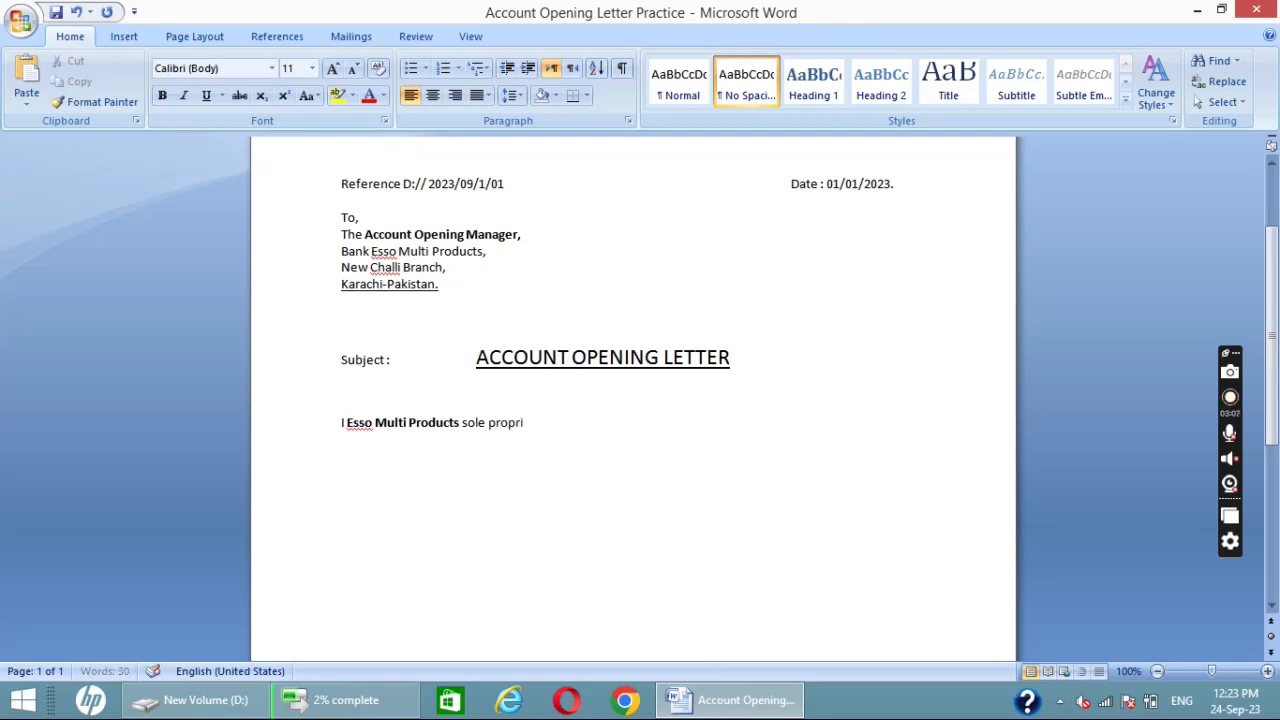
{"action": "type", "text": "etor of Esso Multi r"}
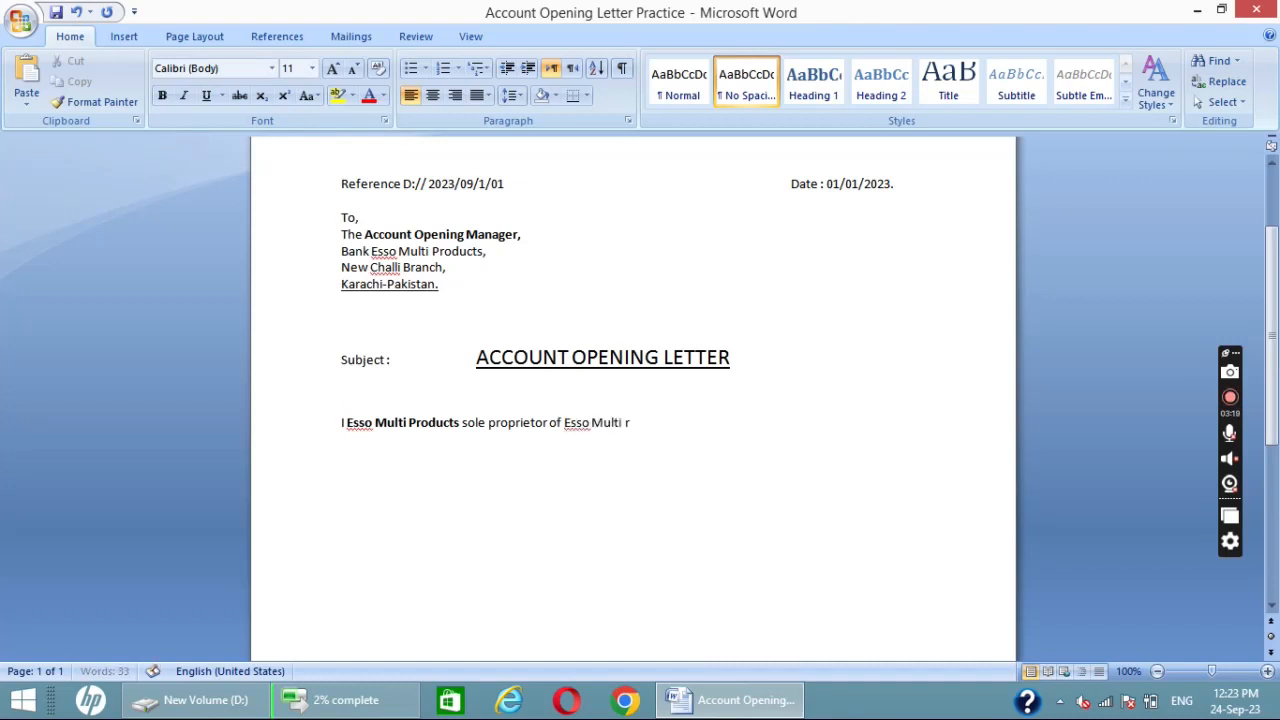
{"action": "key", "text": "BackSpace"}
{"action": "type", "text": "Products,"}
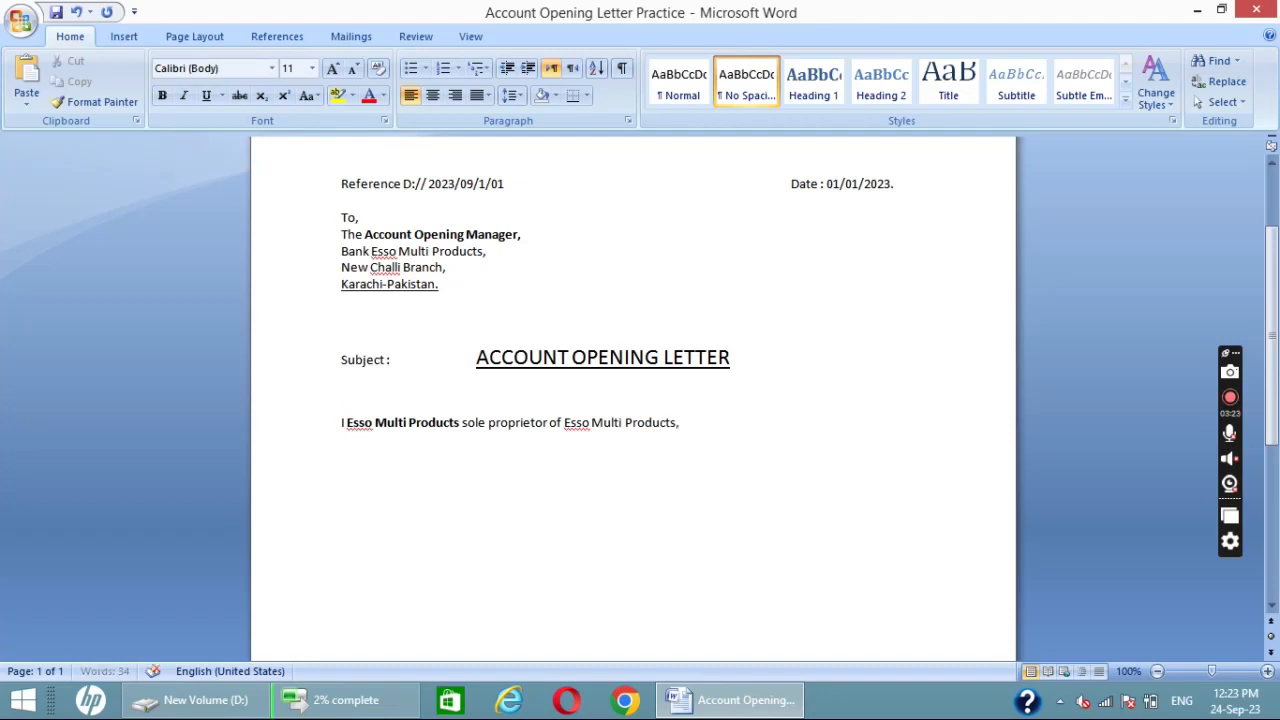
- Add "Holding CNIC#" to the sentence, followed by the identity card number and a comma
{"action": "key", "text": "BackSpace"}
{"action": "type", "text": "Holding"}
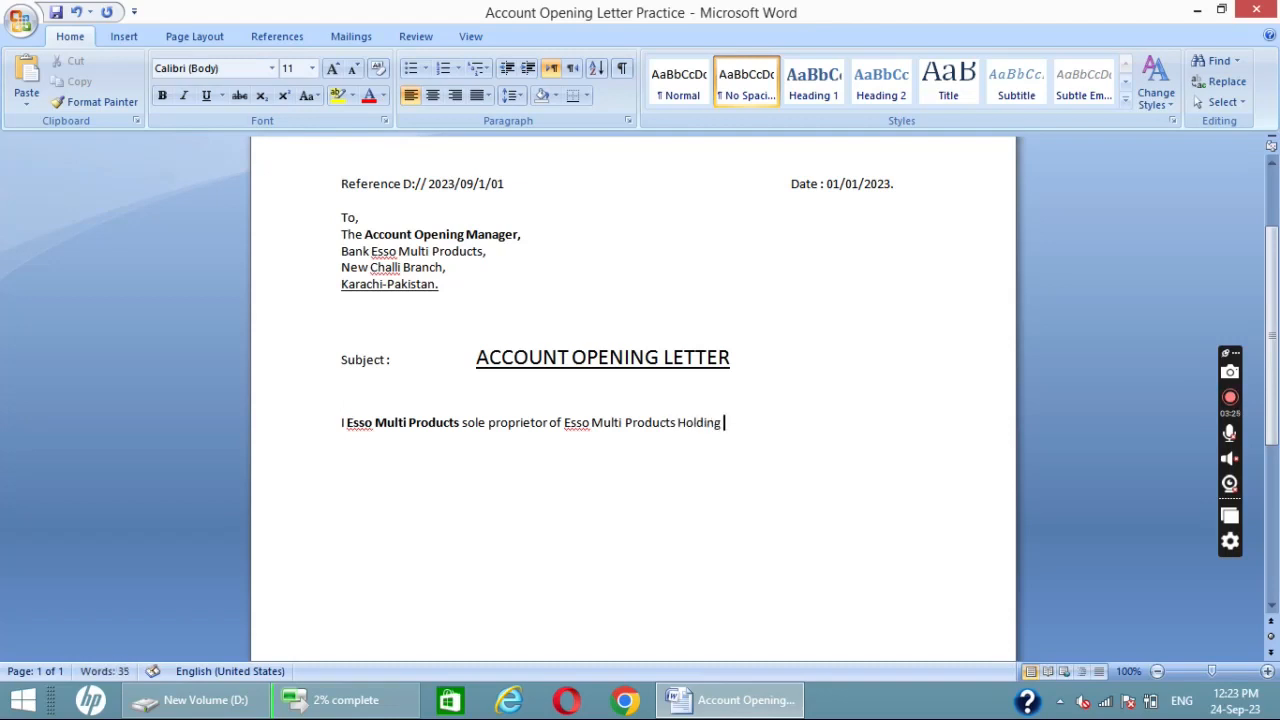
{"action": "type", "text": " CNIC#"}
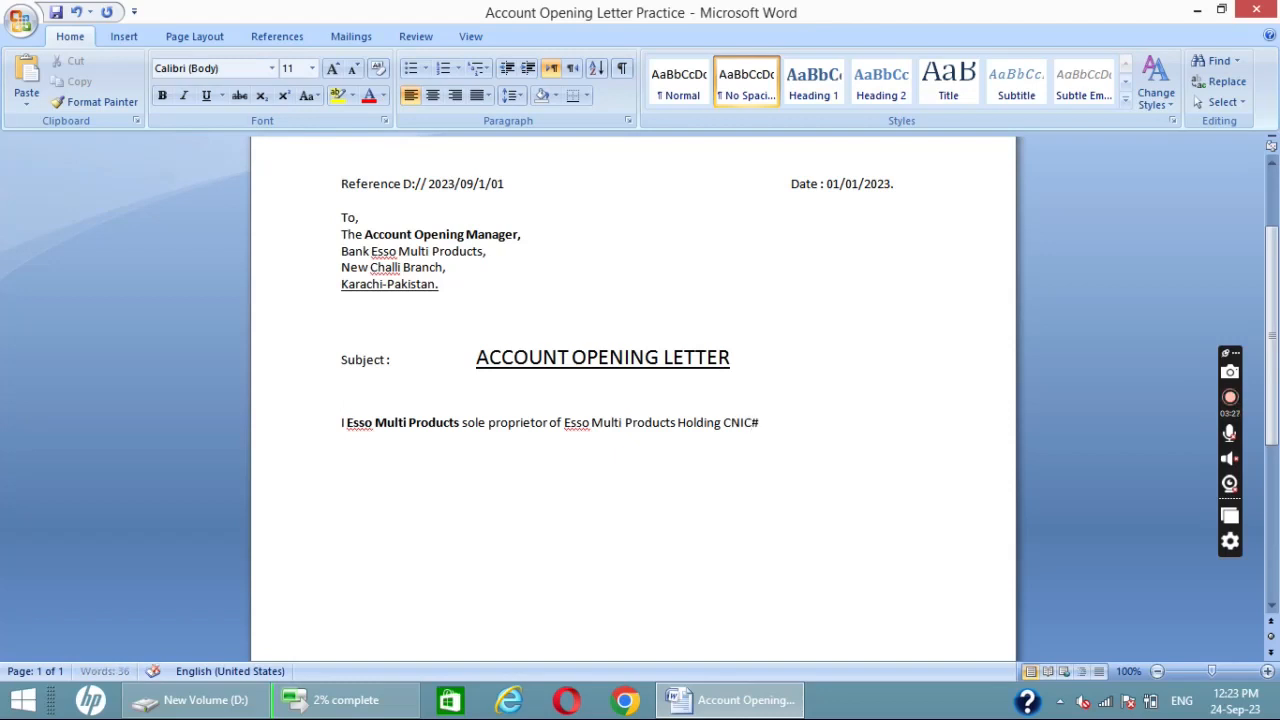
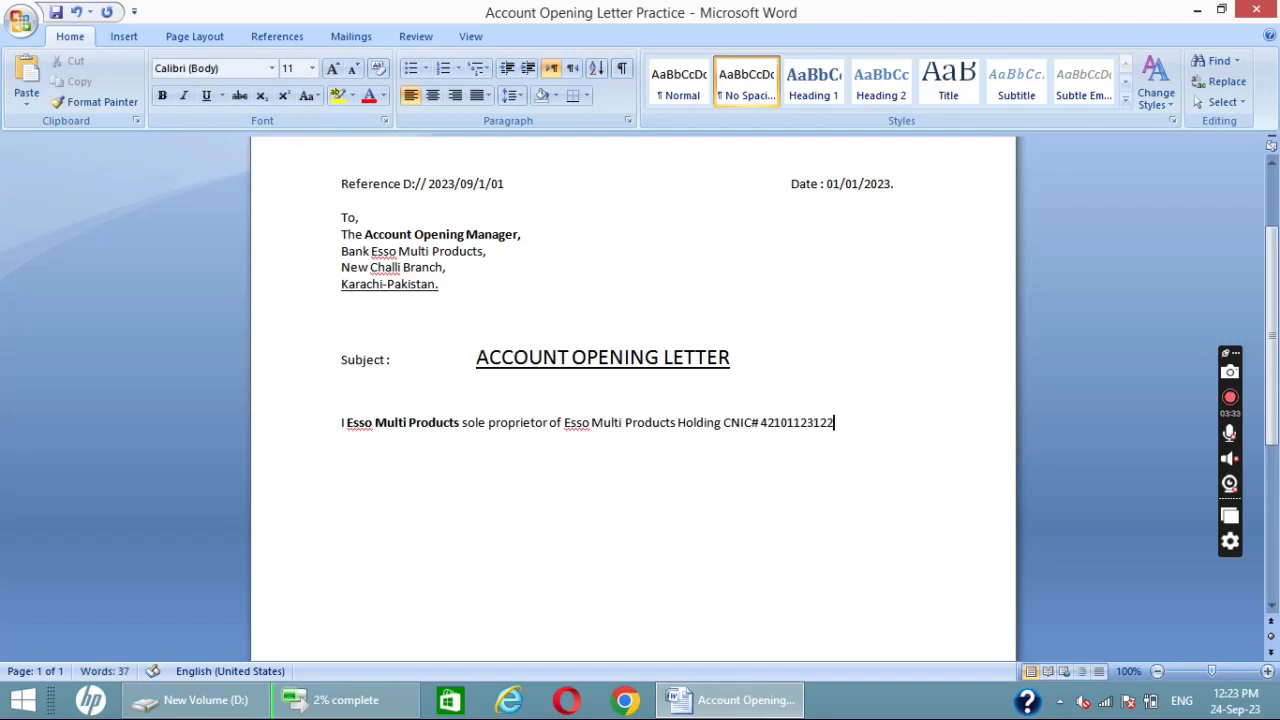
- Make "of Esso Multi Products" and the CNIC number bold, and place the cursor at the end of the sentence
{"action": "left_click_drag", "start_coordinate": [549, 422], "coordinate": [669, 428]}
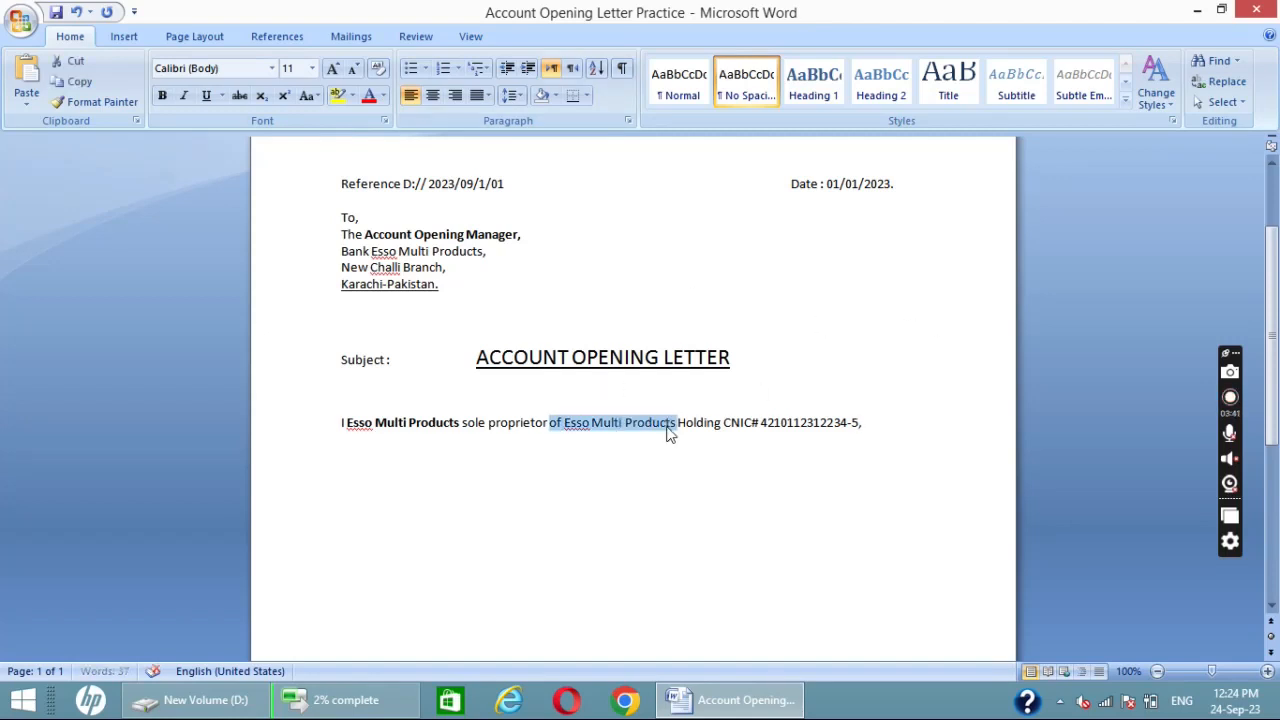
{"action": "key", "text": "ctrl+b"}
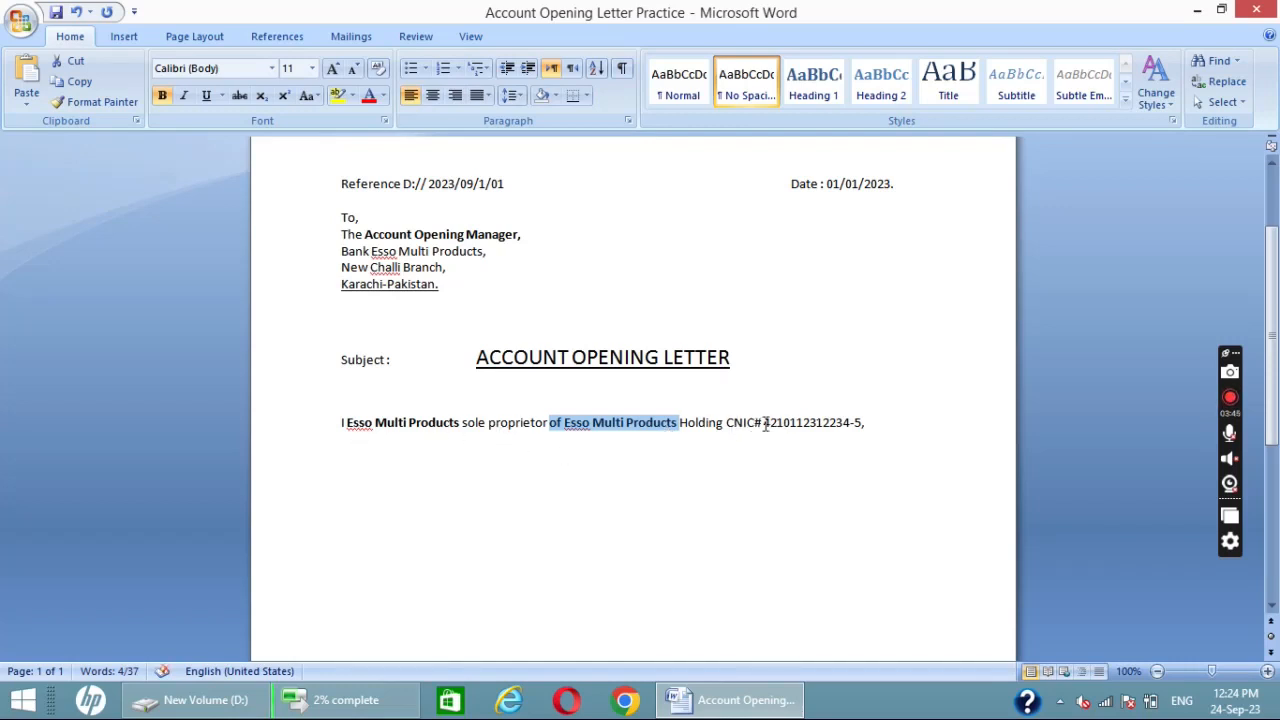
{"action": "left_click_drag", "start_coordinate": [762, 424], "coordinate": [866, 423]}
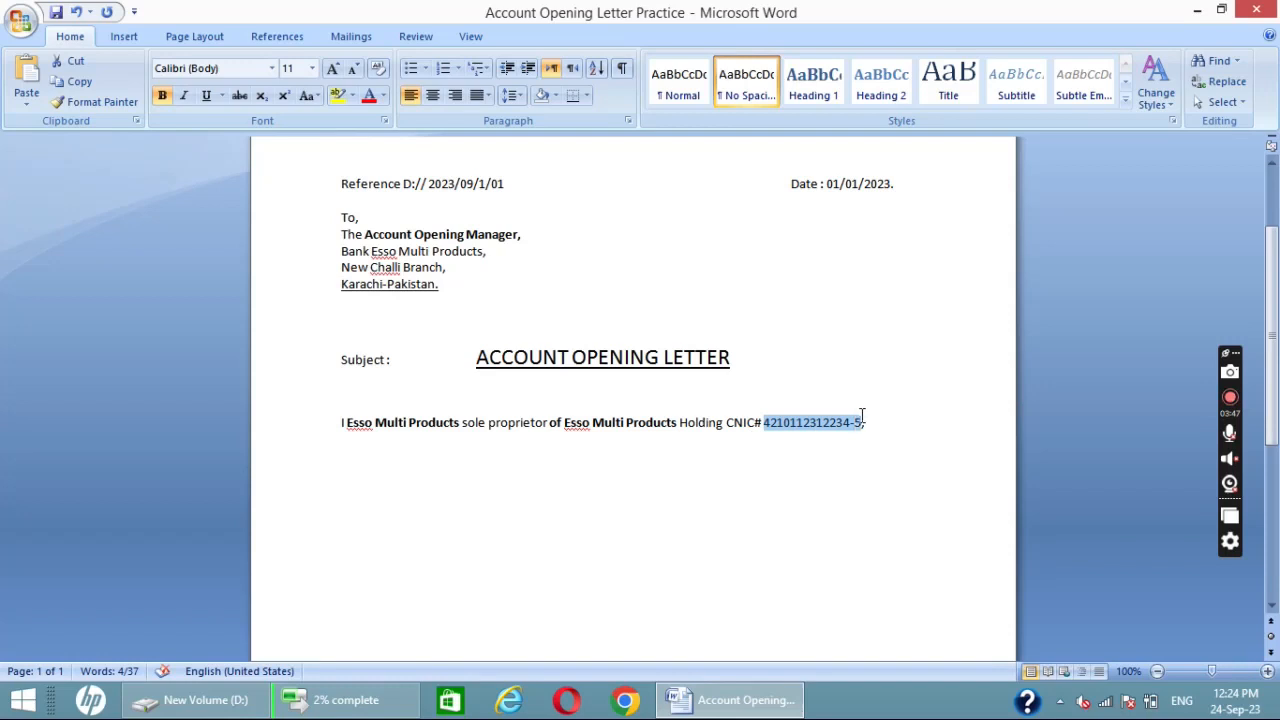
{"action": "key", "text": "ctrl+b"}
{"action": "left_click", "coordinate": [899, 425]}
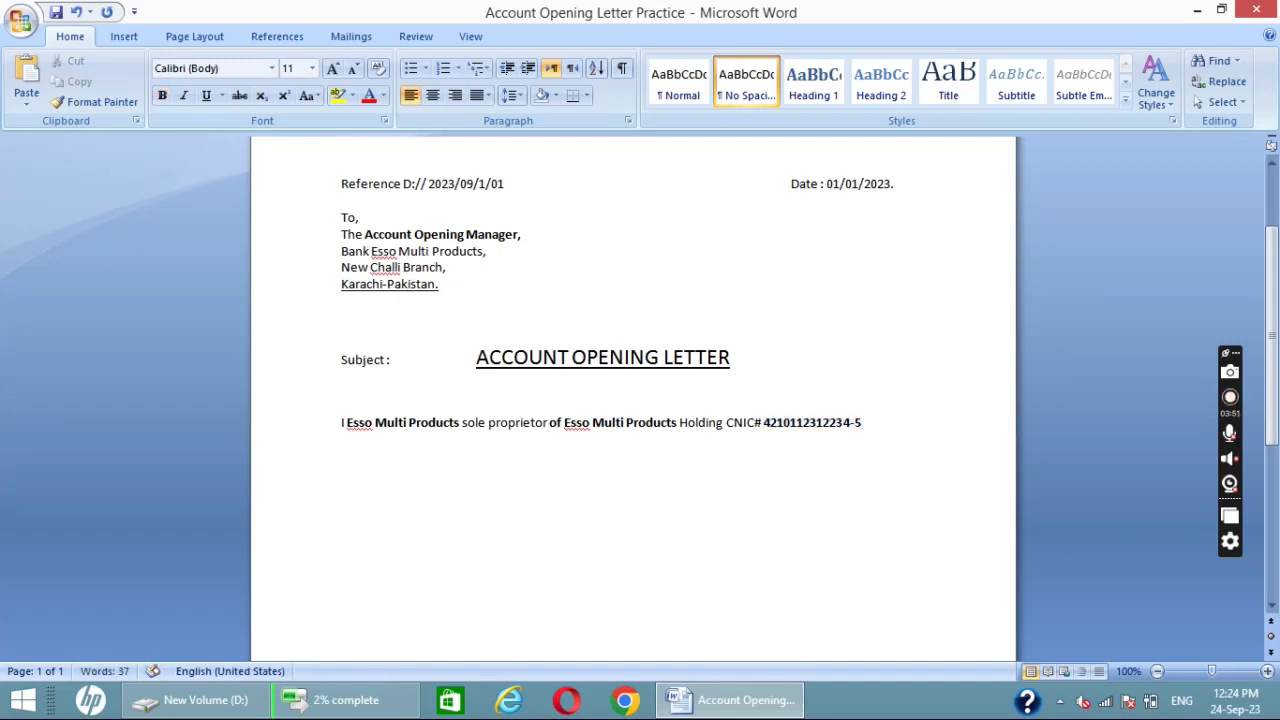
- Complete the body sentence with "want to open bank account with your Bank Banch," and leave a blank line below it
{"action": "type", "text": "want to open"}
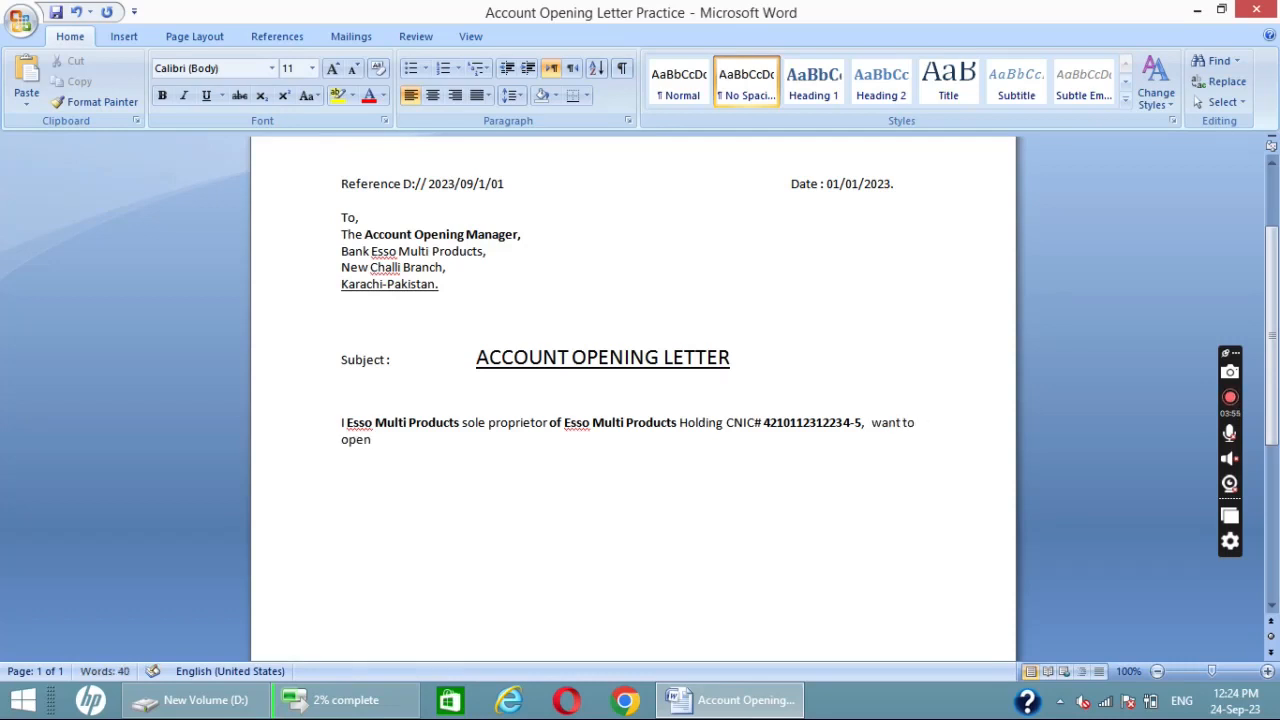
{"action": "type", "text": " bank account wi"}
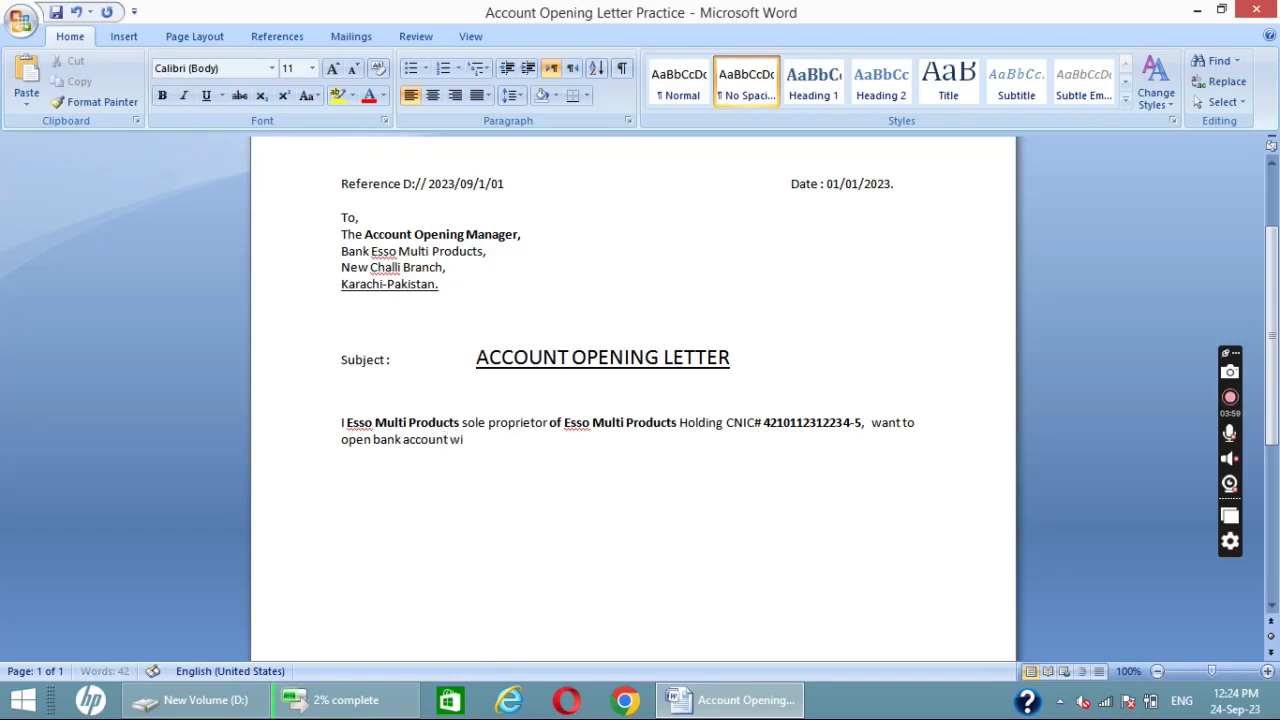
{"action": "type", "text": "th your B"}
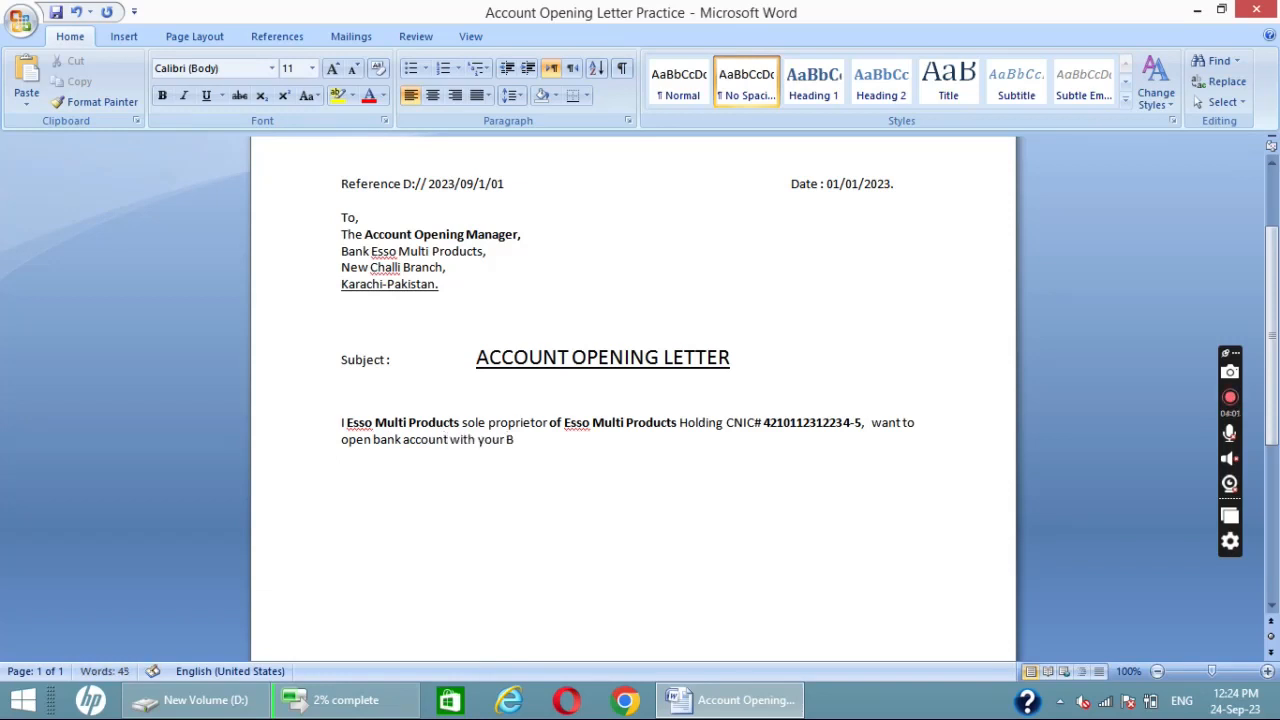
{"action": "type", "text": "ank Banch,"}
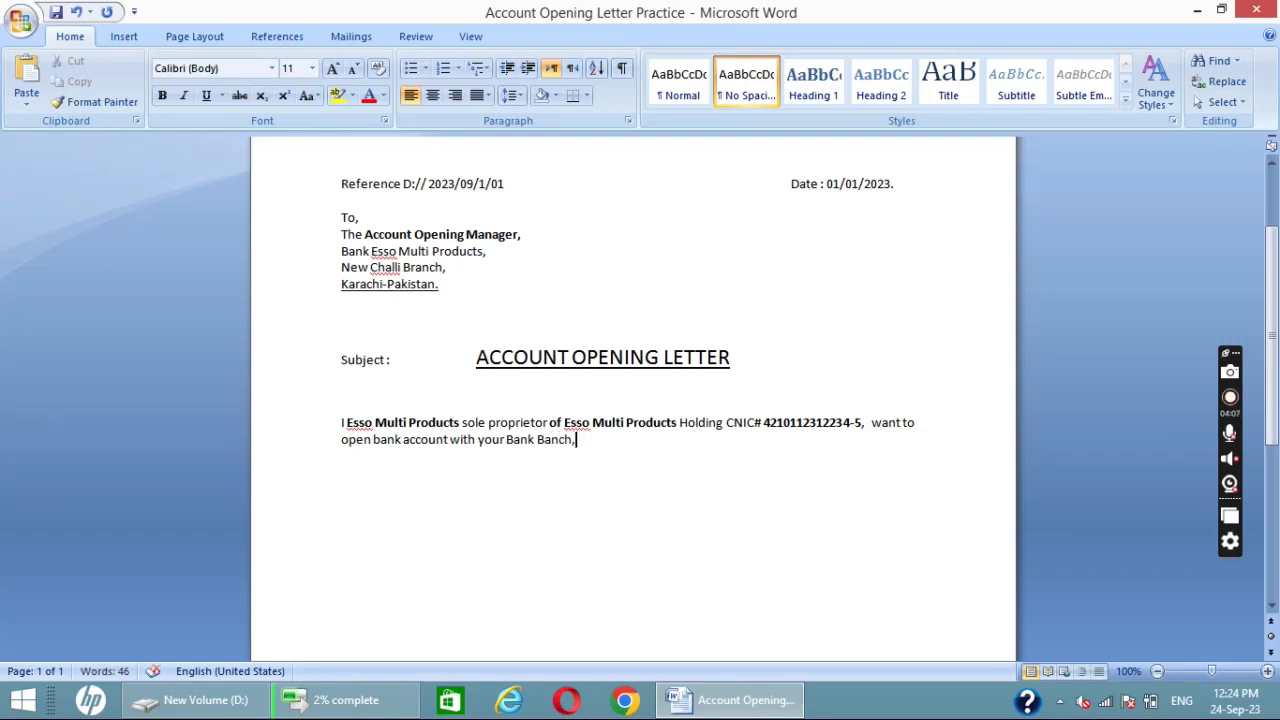
{"action": "key", "text": "Return"}
{"action": "key", "text": "Return"}
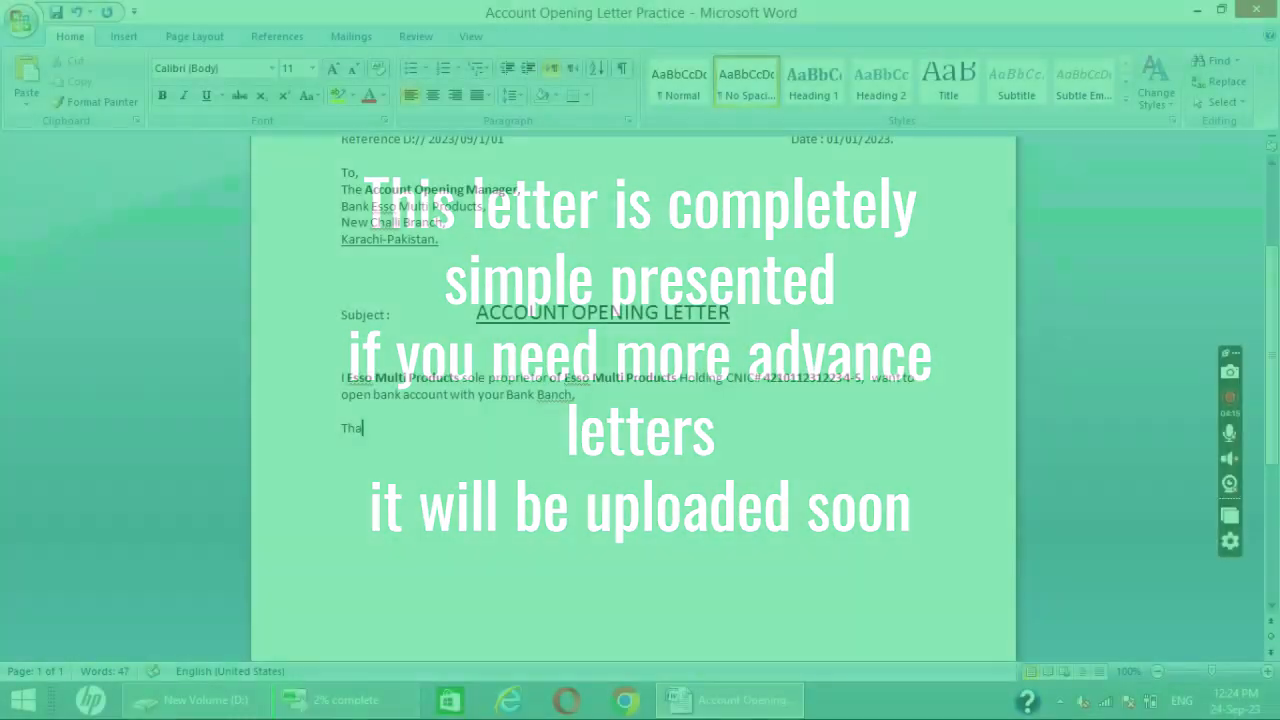
- Add the closing lines "Thanking you," and "Your faithfully" below the body paragraph
{"action": "type", "text": "n"}
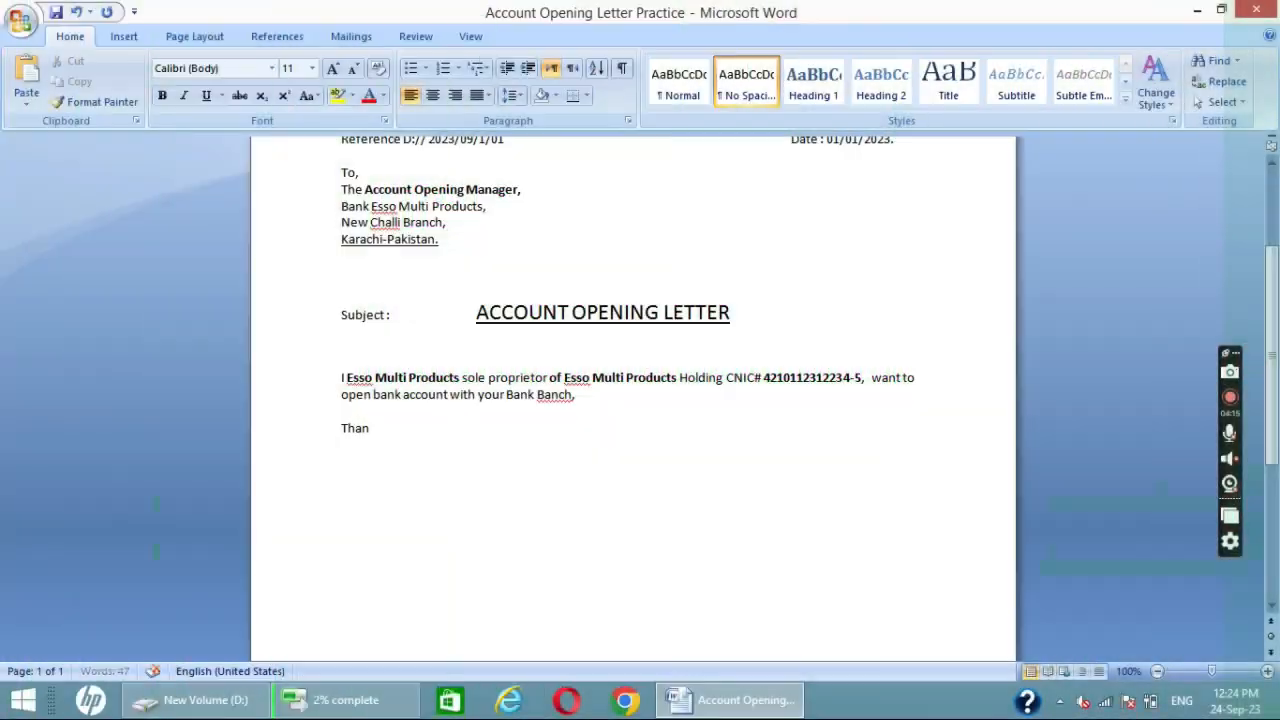
{"action": "type", "text": "king your"}
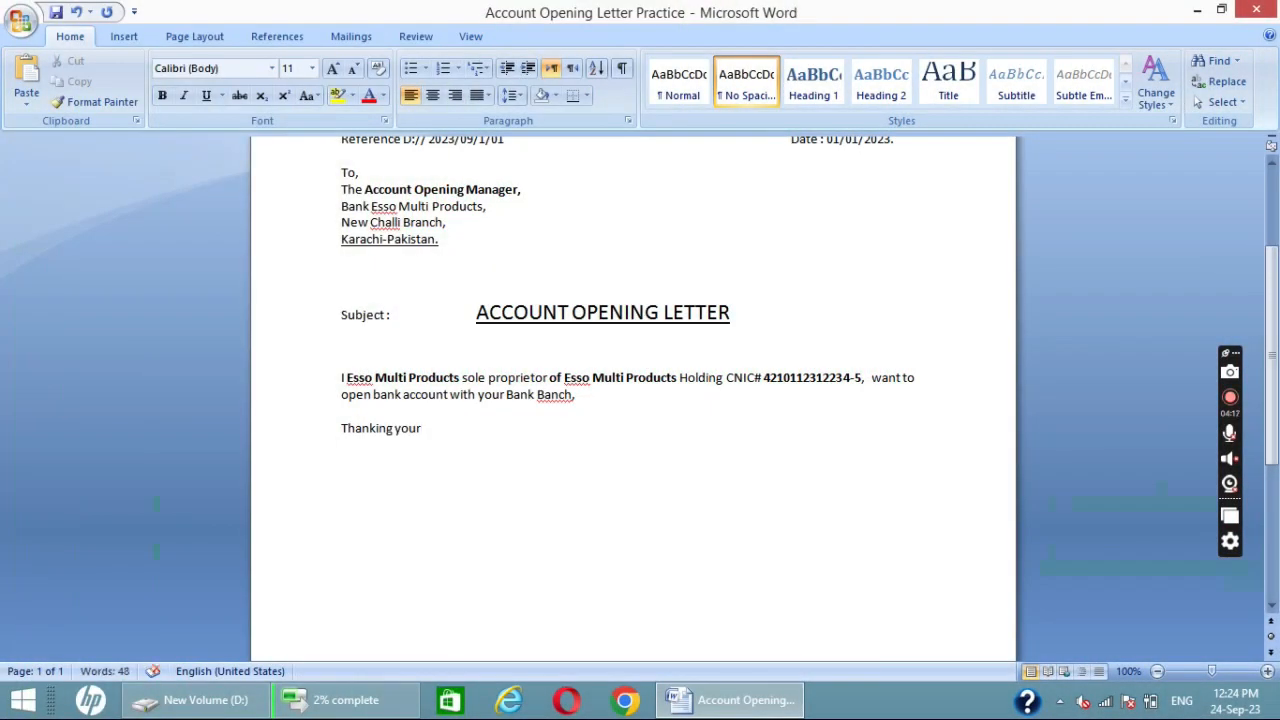
{"action": "key", "text": "BackSpace"}
{"action": "type", "text": ","}
{"action": "key", "text": "Return"}
{"action": "type", "text": "Your faithfully"}
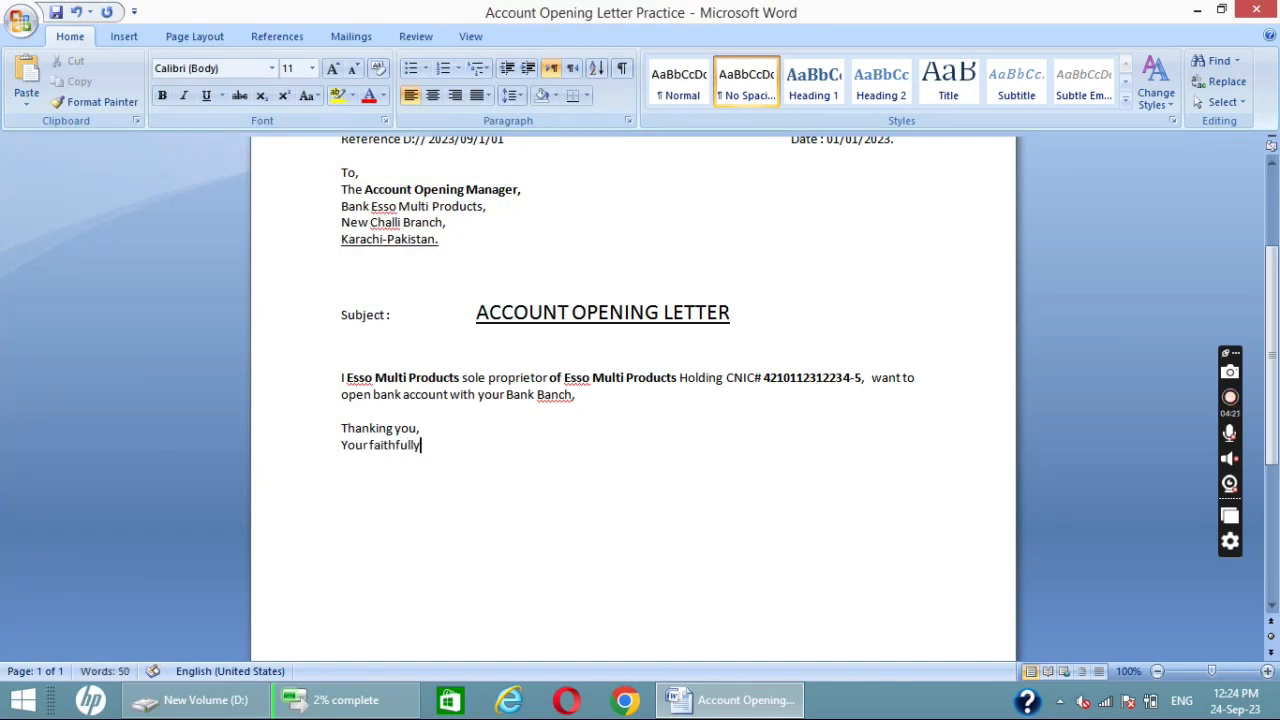
- Enter "Esso Multi Products," one blank line below the closing and make it bold
{"action": "key", "text": "Return"}
{"action": "key", "text": "Return"}
{"action": "type", "text": "Esso Multi P"}
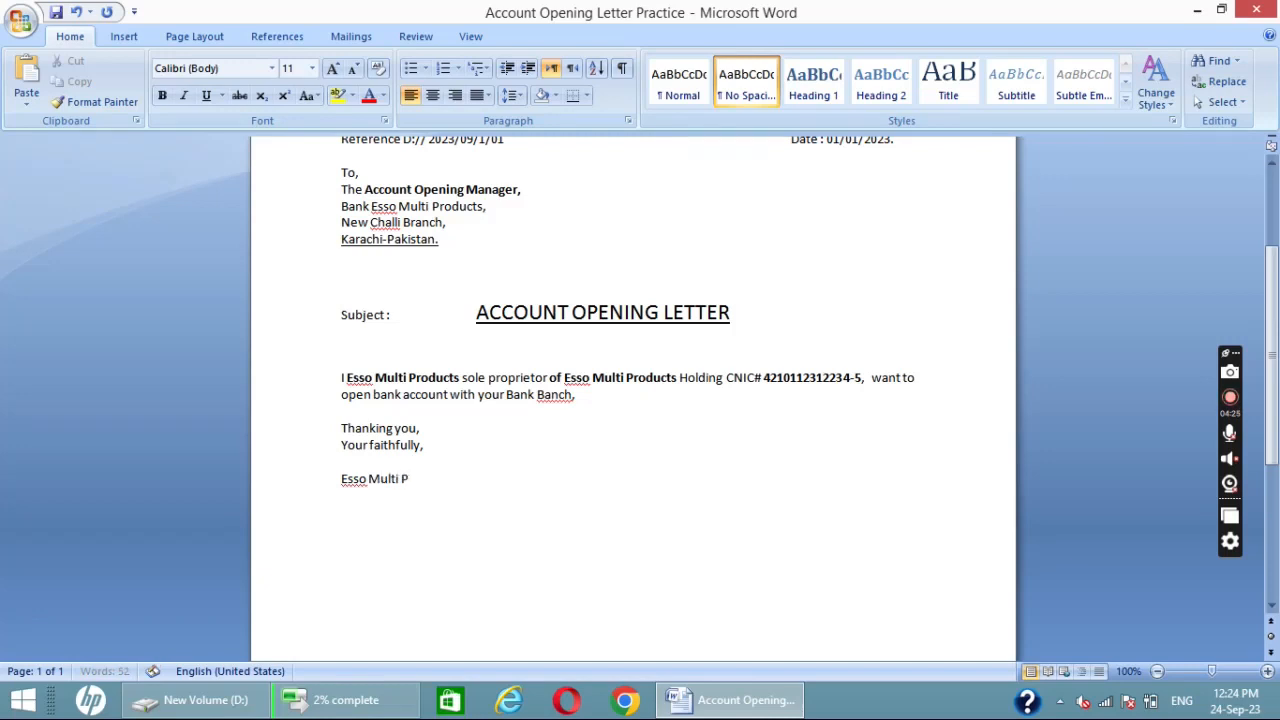
{"action": "type", "text": "roducts"}
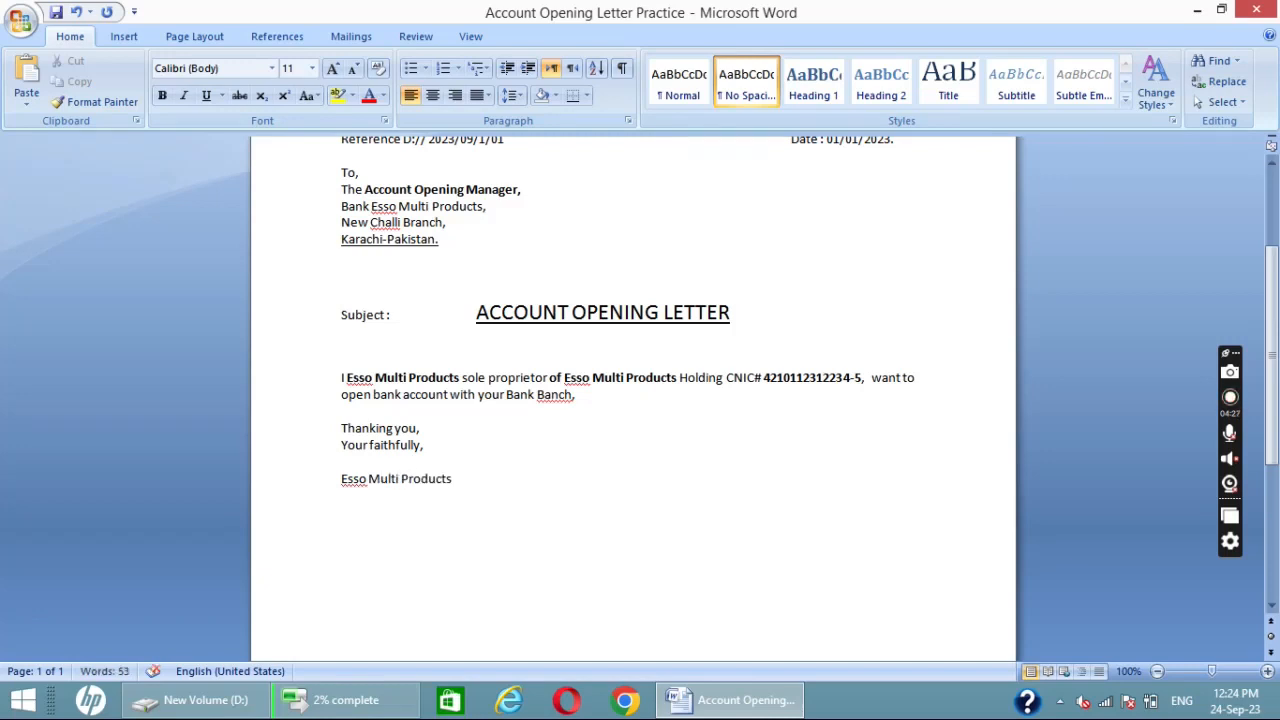
{"action": "type", "text": ","}
{"action": "left_click", "coordinate": [334, 483]}
{"action": "key", "text": "ctrl+b"}
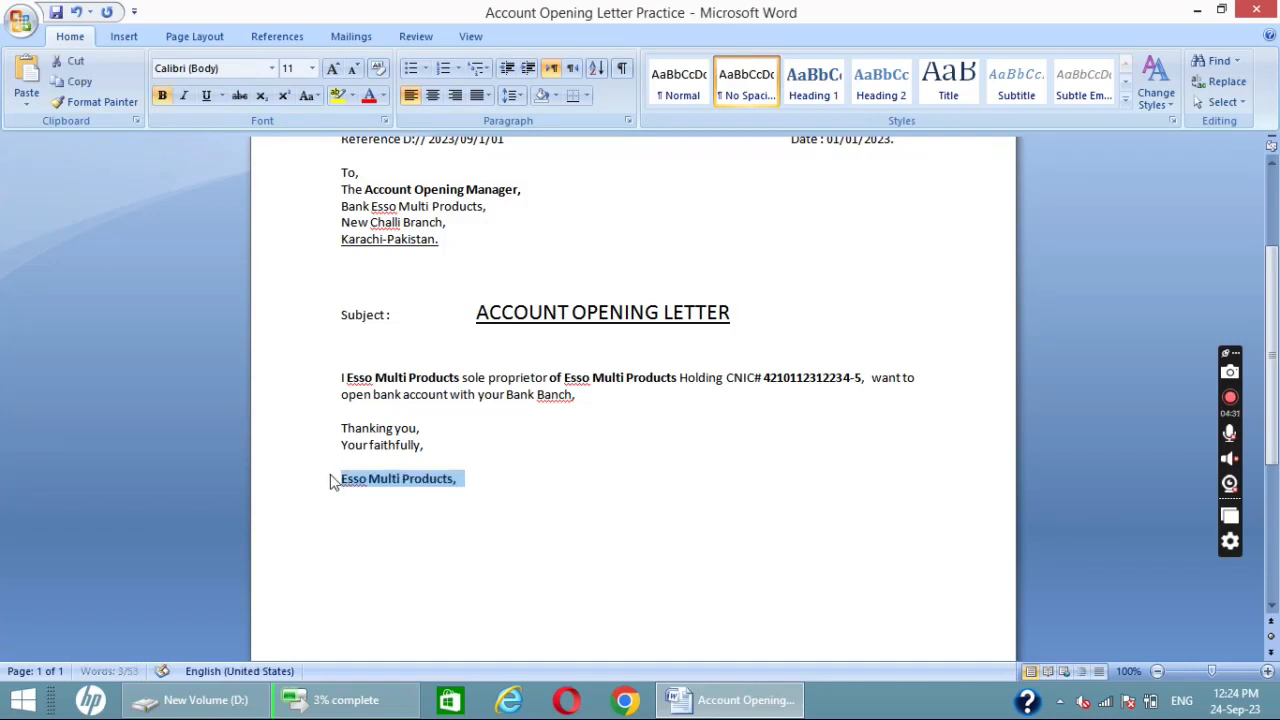
- Insert "for" in regular weight before the bold "Esso Multi Products," line, and return the cursor to the line's end
{"action": "left_click", "coordinate": [334, 483]}
{"action": "type", "text": "for"}
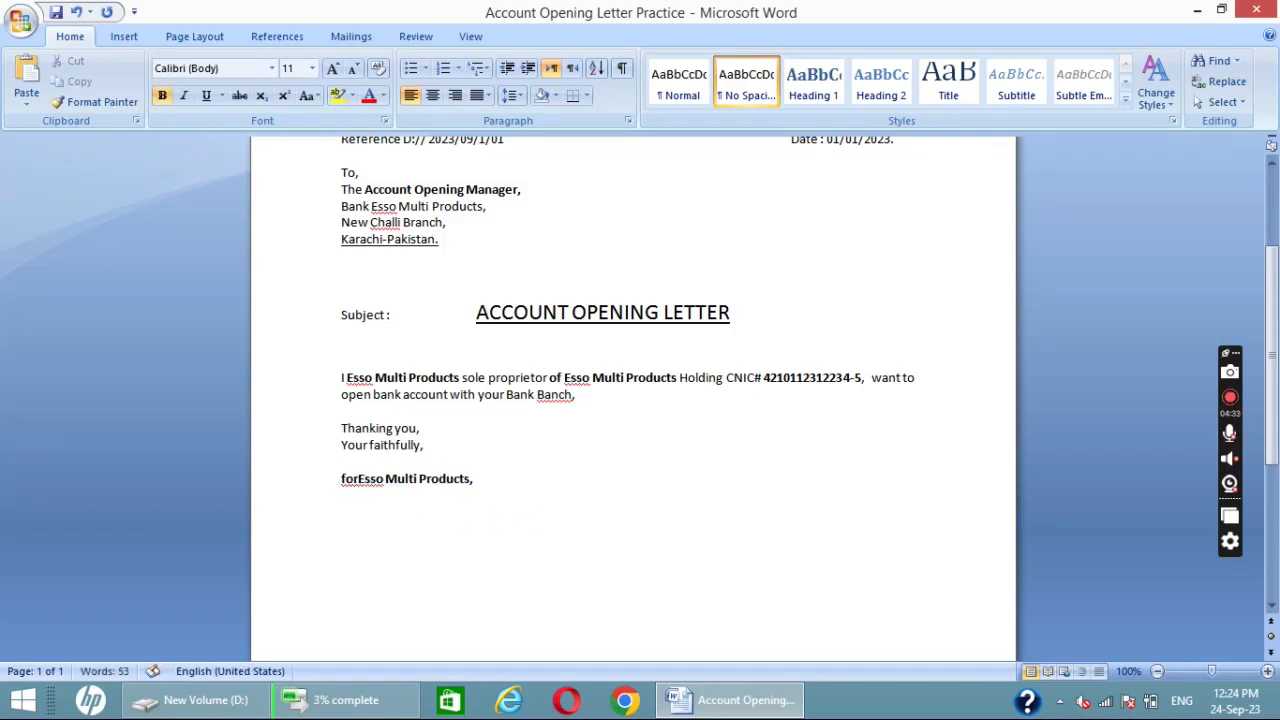
{"action": "double_click", "coordinate": [349, 484]}
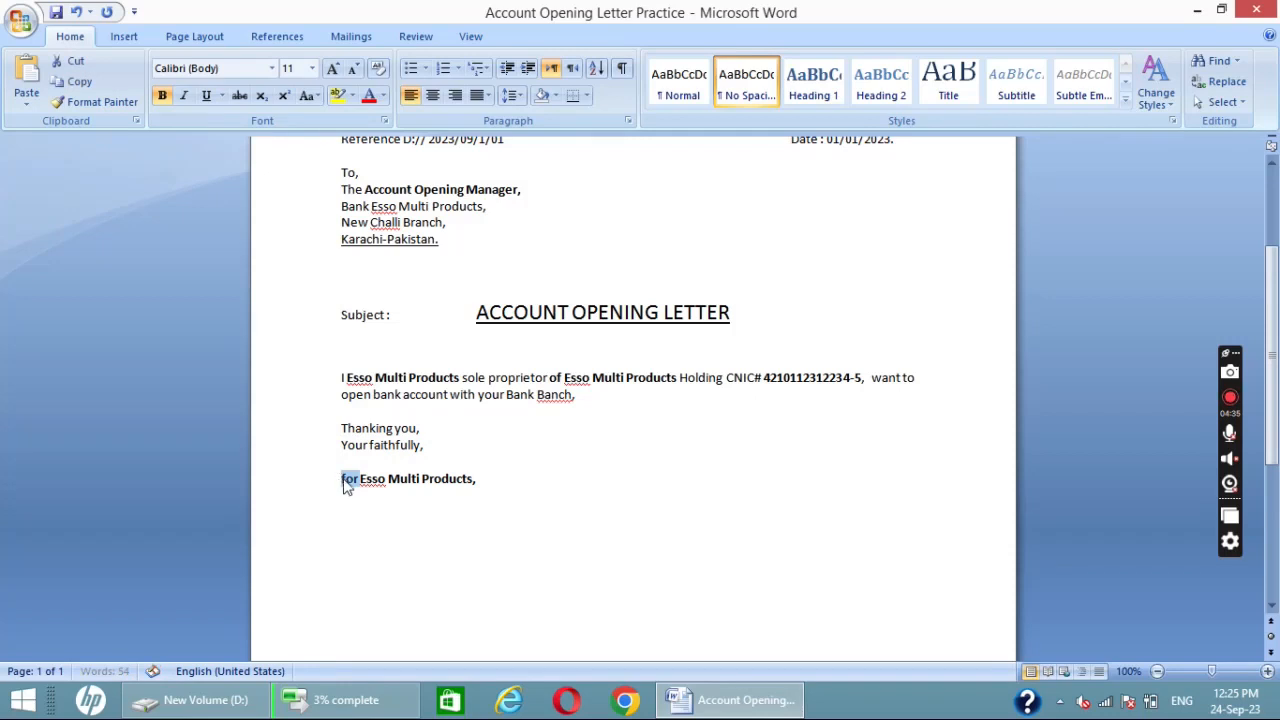
{"action": "key", "text": "ctrl+b"}
{"action": "left_click", "coordinate": [494, 508]}
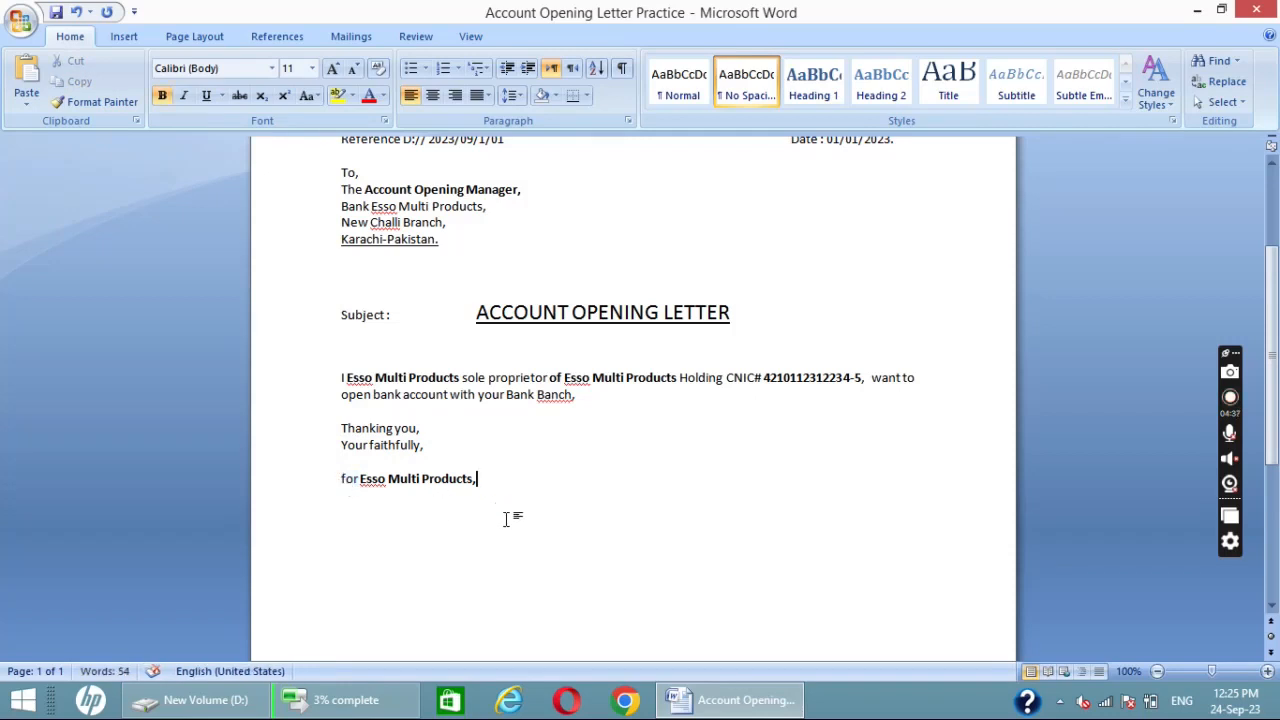
- Draw a signature line of underscores a few blank lines below "for Esso Multi Products," and start a new line under it
{"action": "key", "text": "Return"}
{"action": "type", "text": "__________________"}
{"action": "key", "text": "Return"}
{"action": "type", "text": "A"}
{"action": "key", "text": "BackSpace"}
{"action": "scroll", "coordinate": [507, 519], "scroll_direction": "down", "scroll_amount": 1}
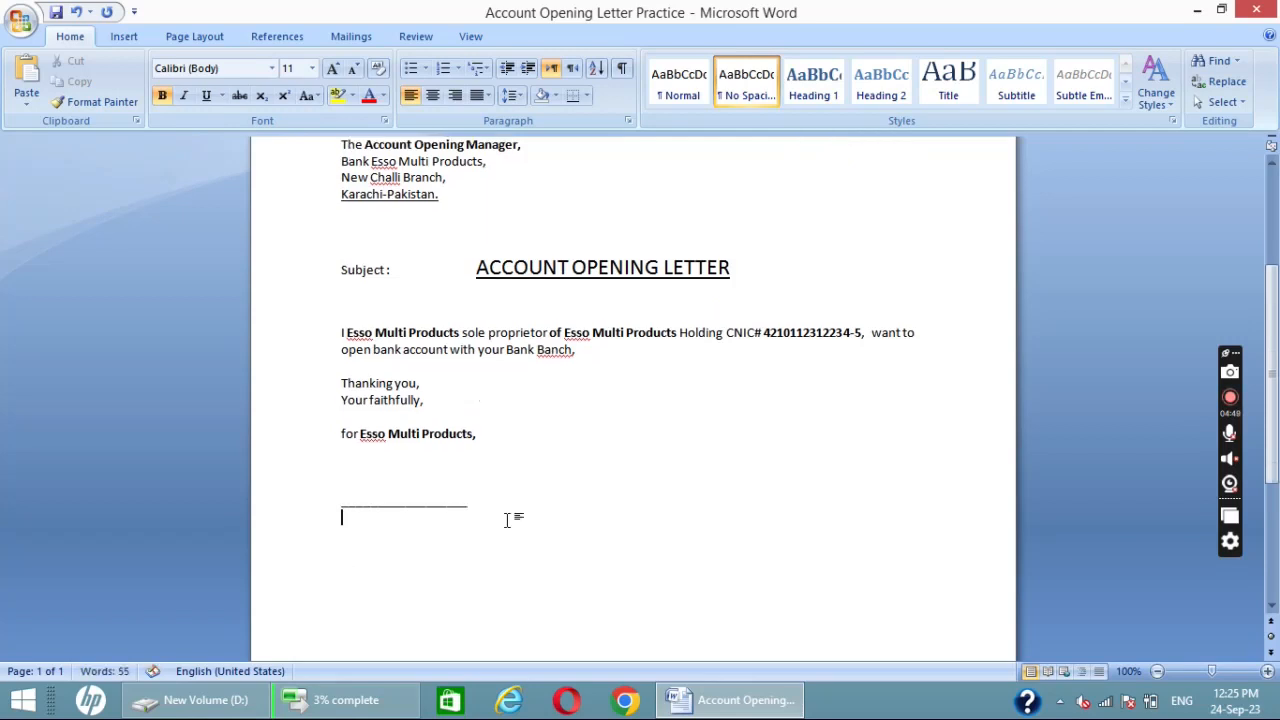
- Enter "Esso Multi Products" in bold beneath the signature line and review the whole letter
{"action": "type", "text": "Esso Mul"}
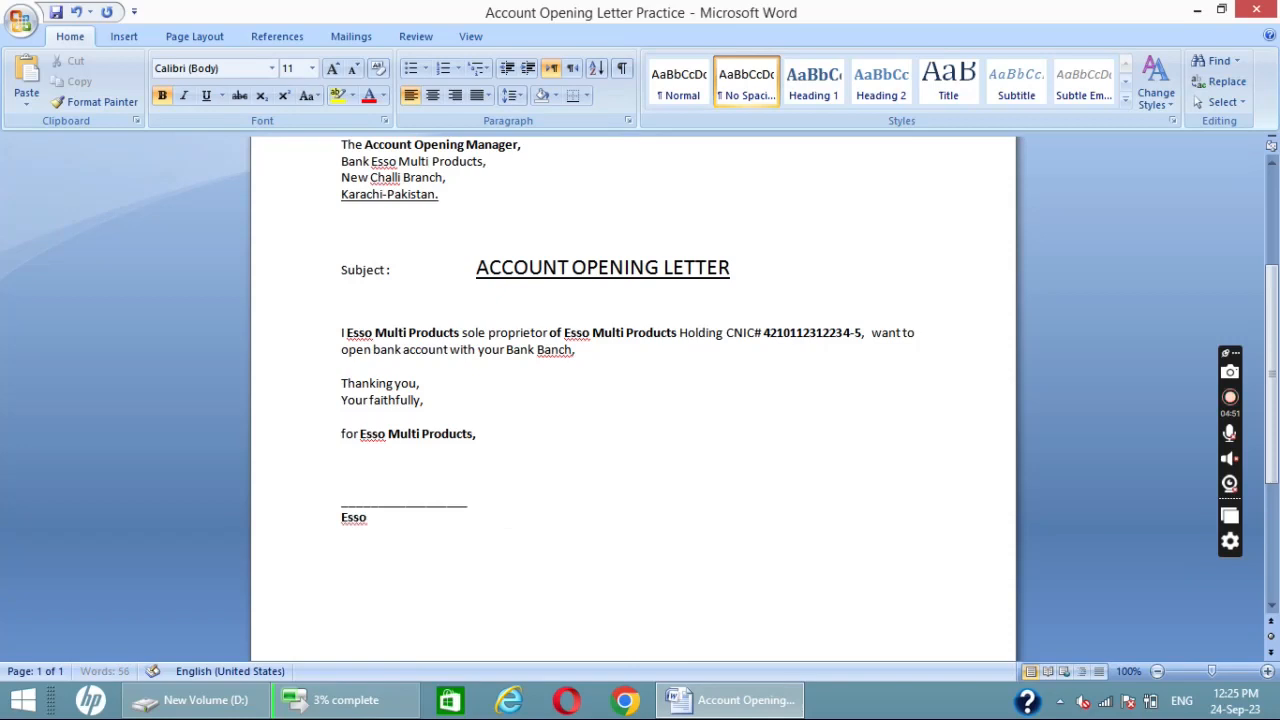
{"action": "key", "text": "BackSpace"}
{"action": "type", "text": "lti Products"}
{"action": "scroll", "coordinate": [514, 514], "scroll_direction": "up", "scroll_amount": 5}
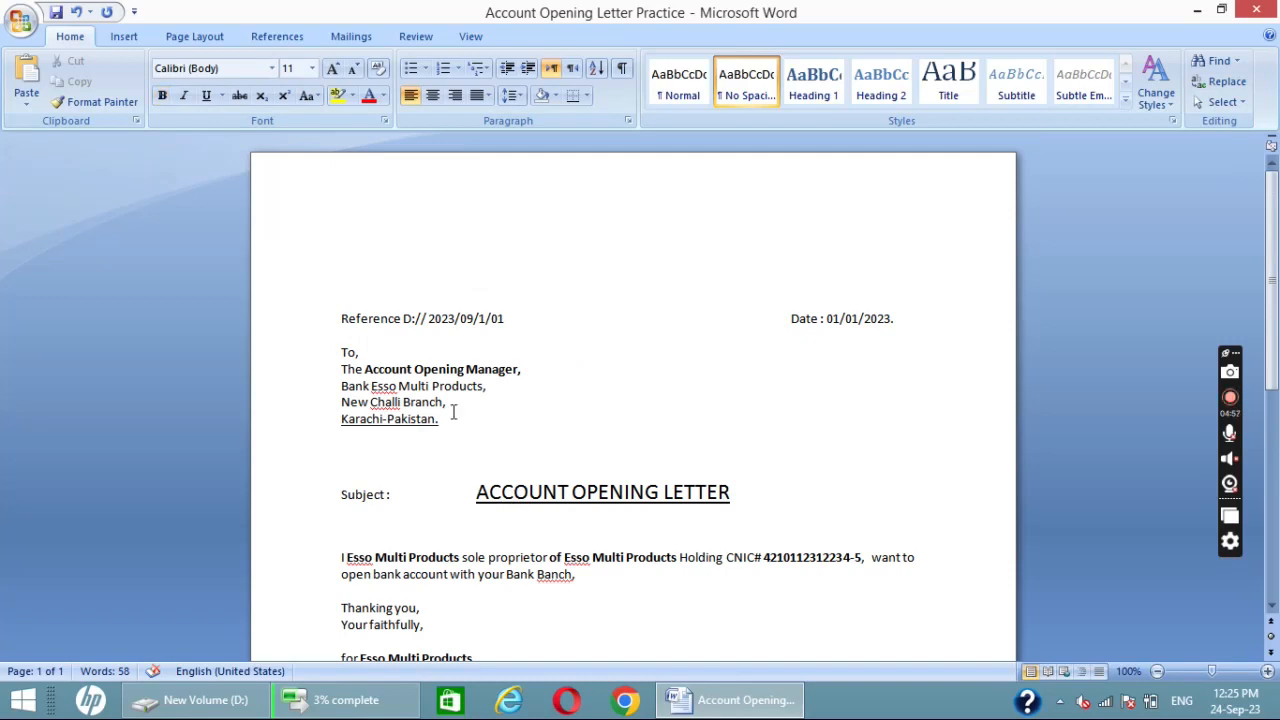
{"action": "scroll", "coordinate": [596, 408], "scroll_direction": "down", "scroll_amount": 1}
{"action": "scroll", "coordinate": [596, 408], "scroll_direction": "down", "scroll_amount": 2}
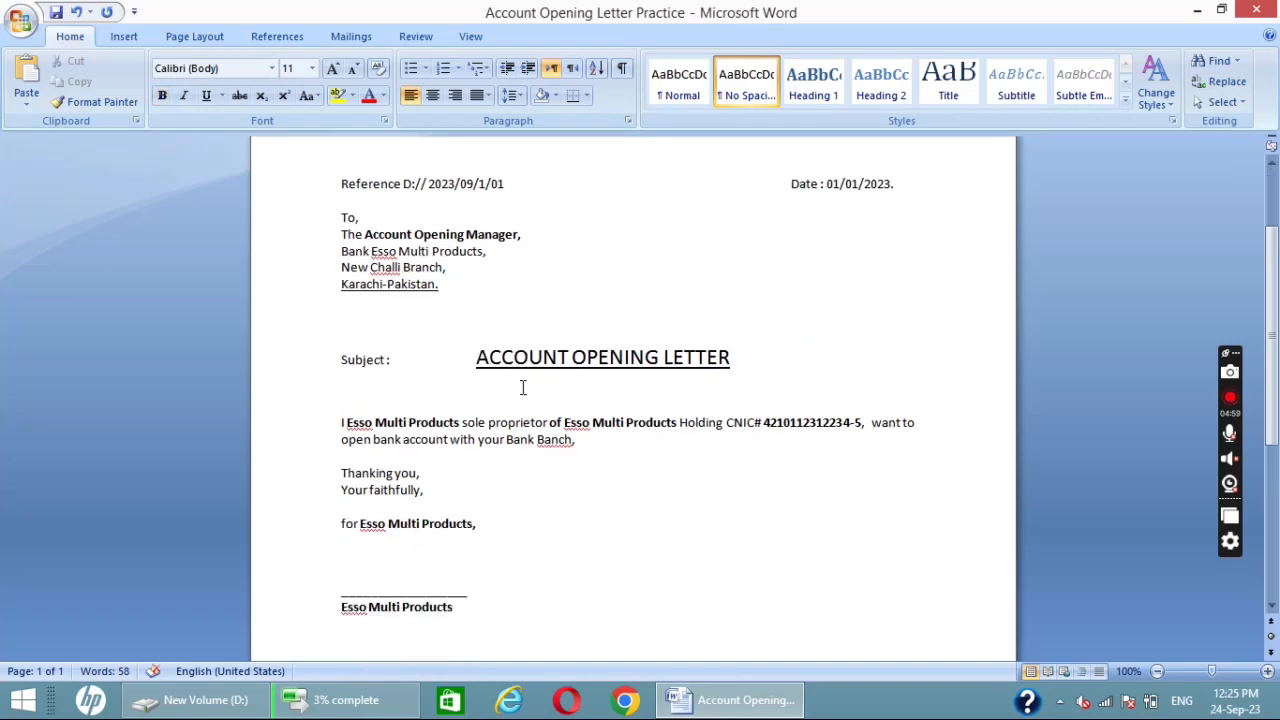